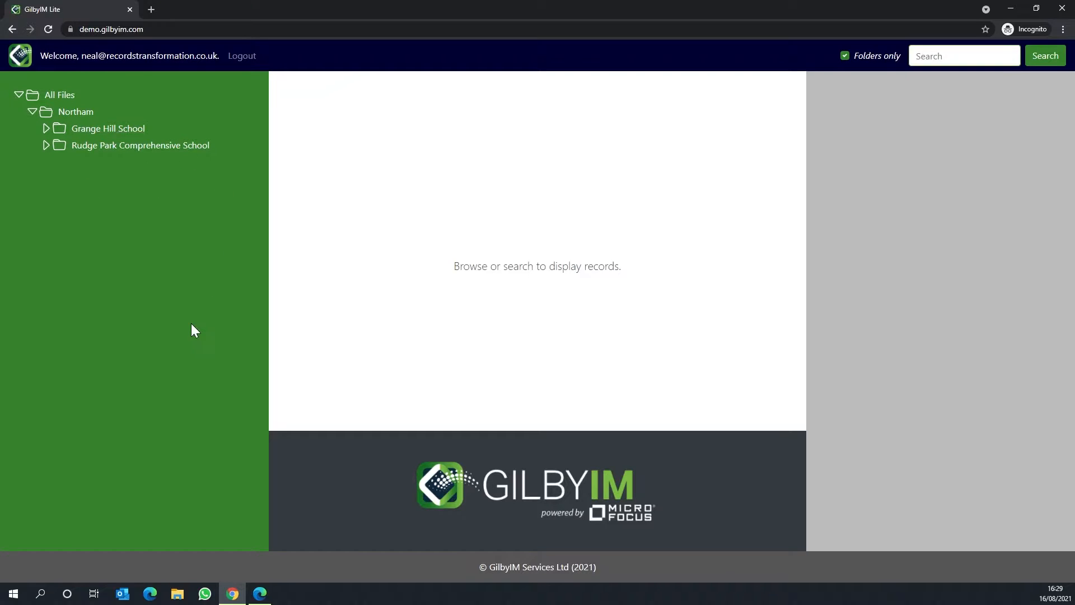
# Step: Open the Correspondence folder of the sixth listed staff member in Grange Hill School's Human Resources files
pyautogui.click(46, 129)
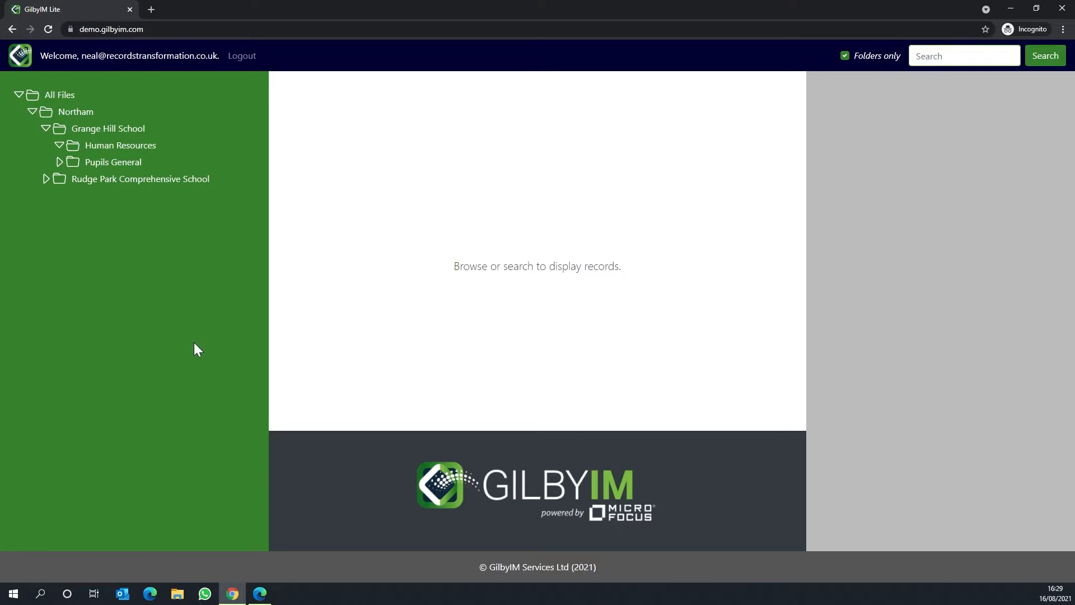
pyautogui.scroll(-4, 140, 341)
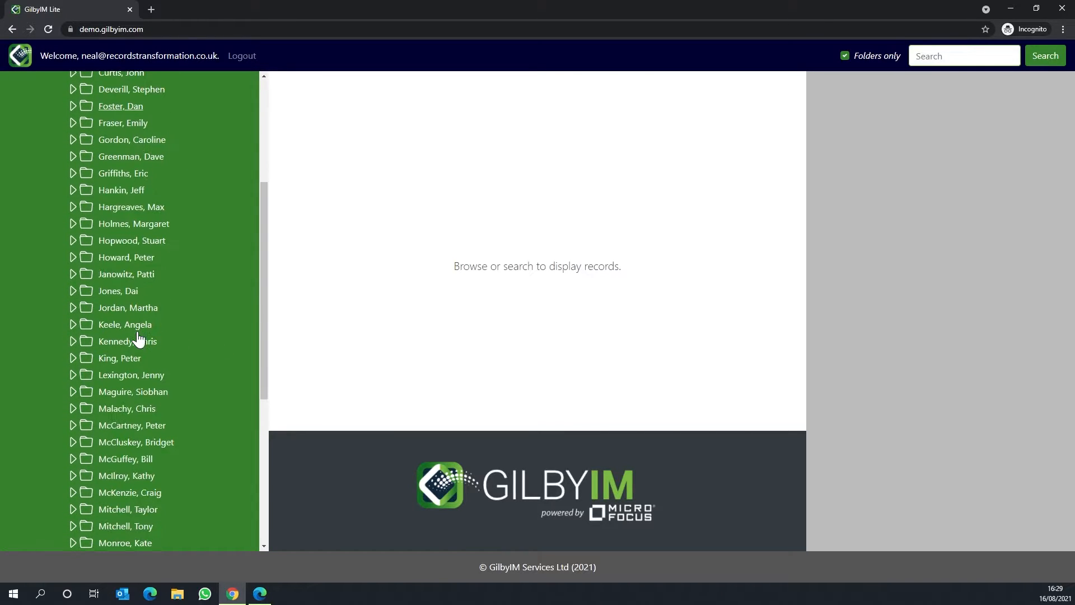
pyautogui.scroll(-3, 138, 338)
pyautogui.scroll(6, 138, 334)
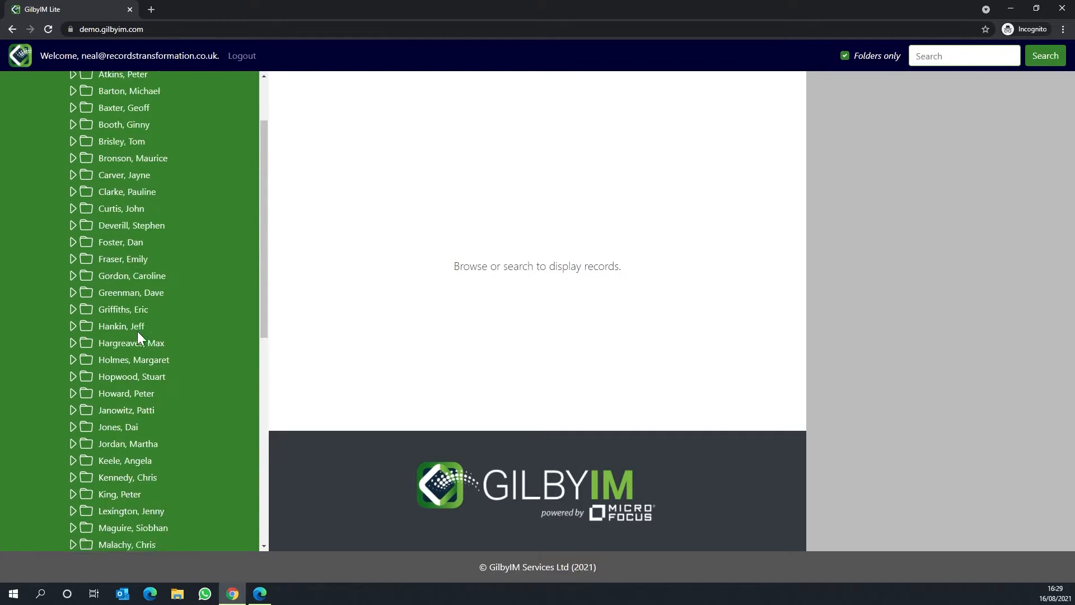
pyautogui.scroll(2, 138, 333)
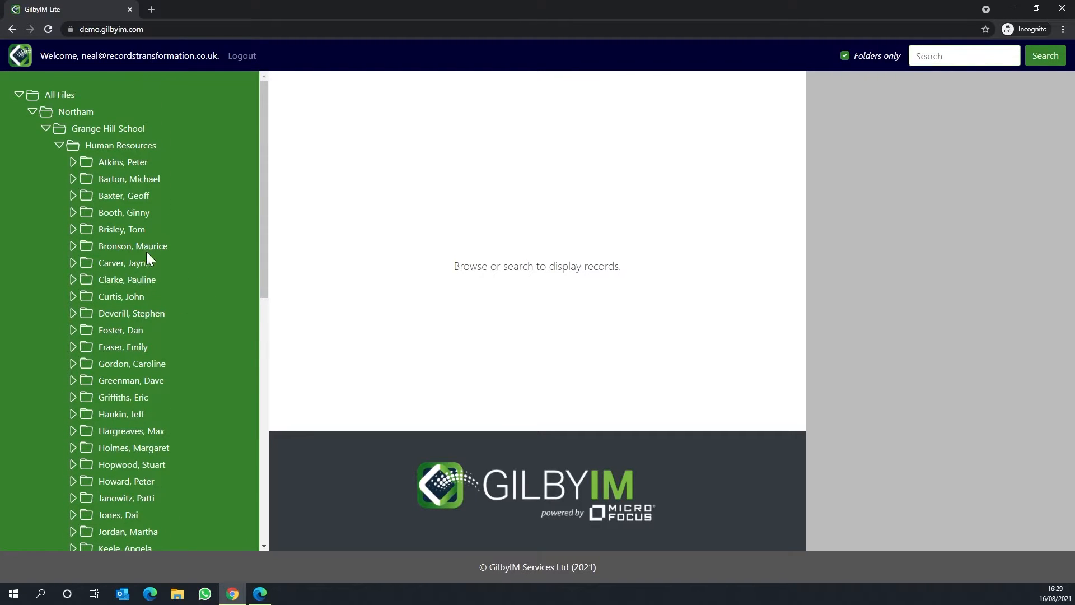
pyautogui.click(72, 246)
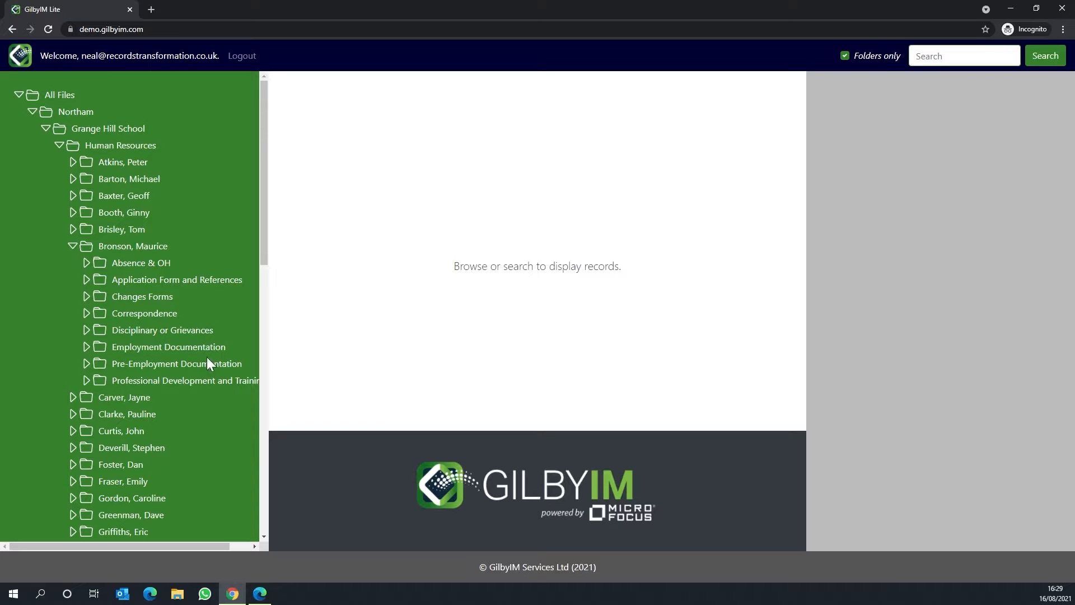
pyautogui.click(152, 316)
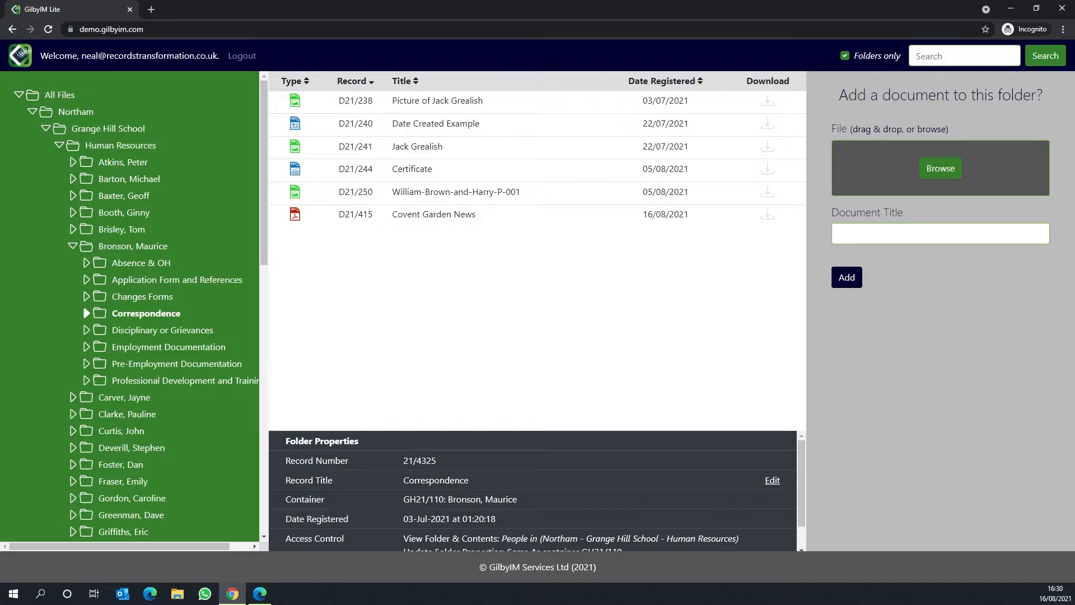
pyautogui.click(953, 176)
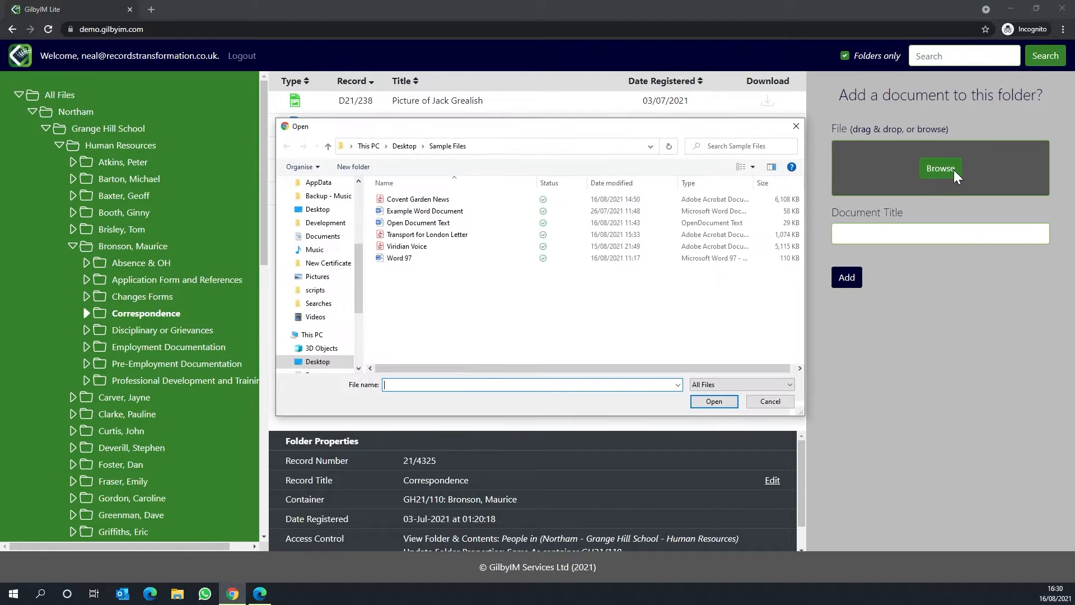
pyautogui.click(499, 212)
pyautogui.click(715, 401)
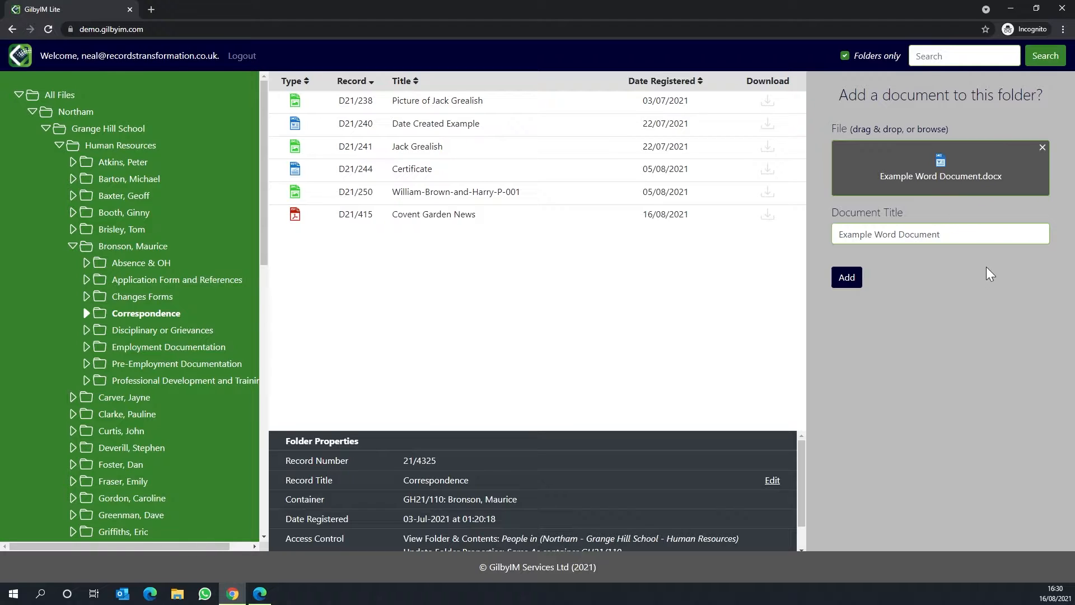
pyautogui.click(1043, 149)
# Step: Add Transport for London Letter.pdf from Sample Files to the Correspondence folder without an OCR revision
pyautogui.click(944, 183)
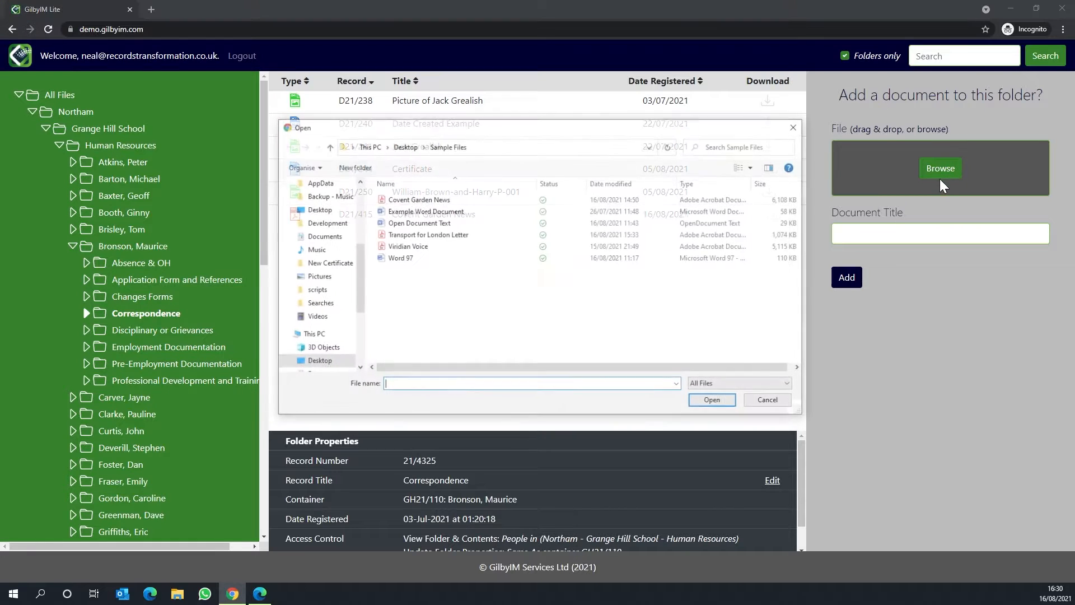
pyautogui.click(548, 241)
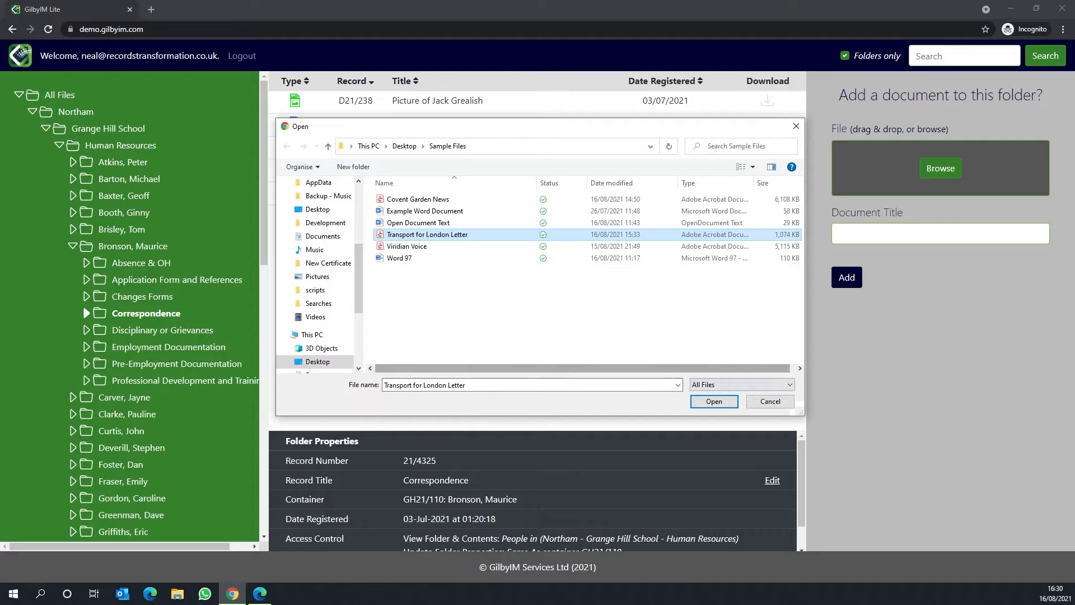
pyautogui.click(713, 402)
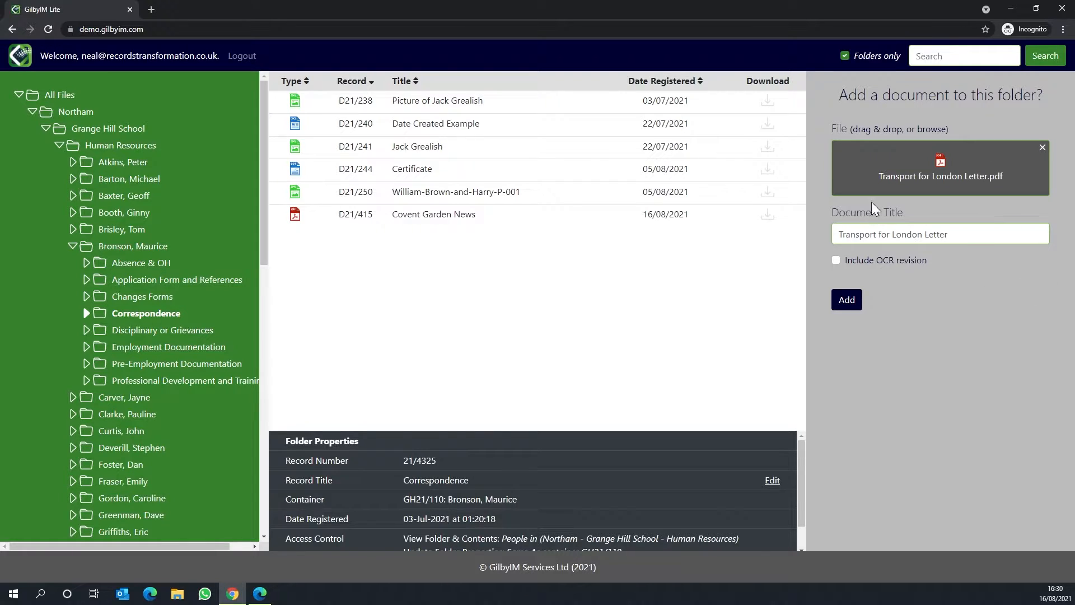
pyautogui.click(836, 261)
pyautogui.click(836, 261)
pyautogui.click(840, 302)
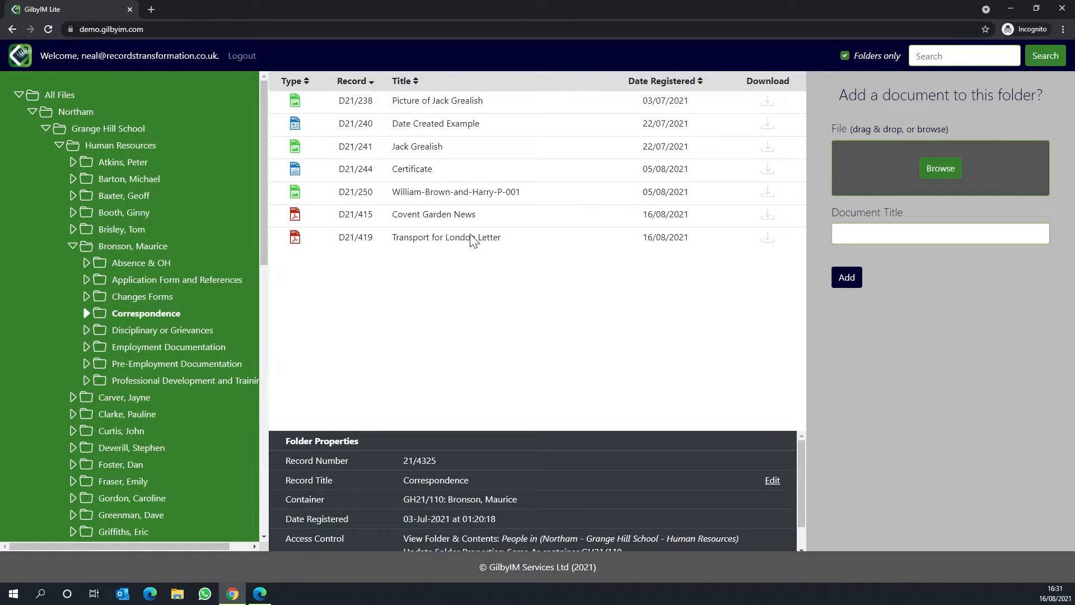
# Step: Download the newly added Transport for London Letter and open the downloaded PDF
pyautogui.click(471, 238)
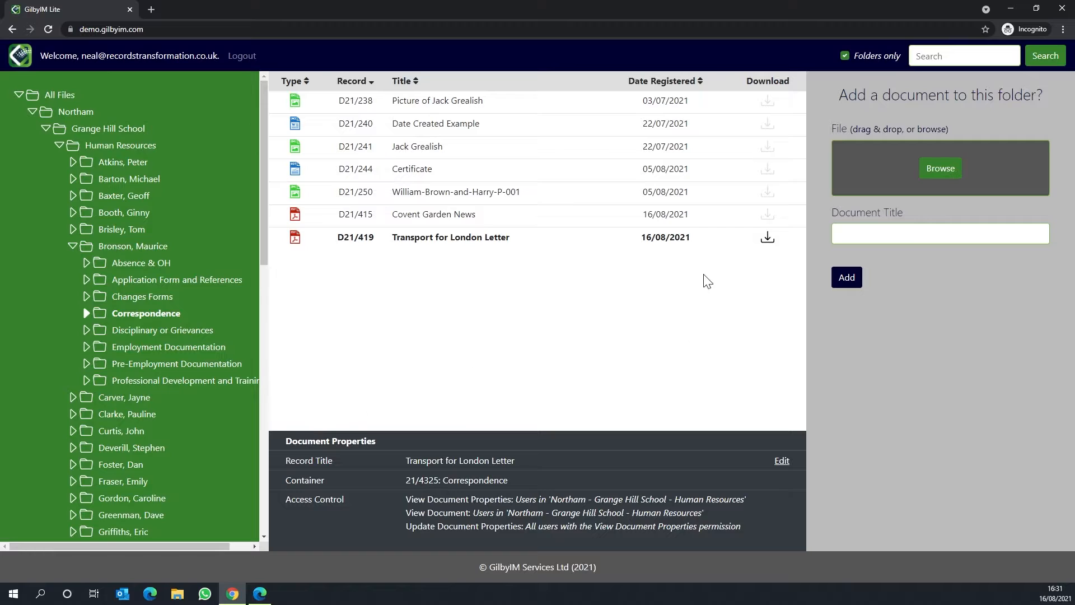
pyautogui.click(768, 237)
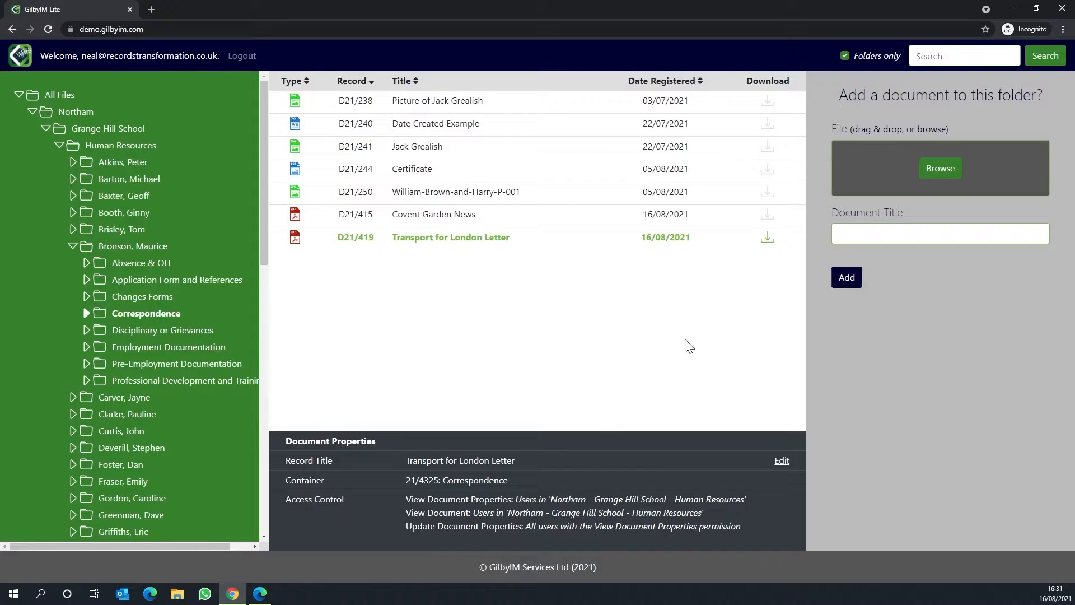
pyautogui.click(84, 567)
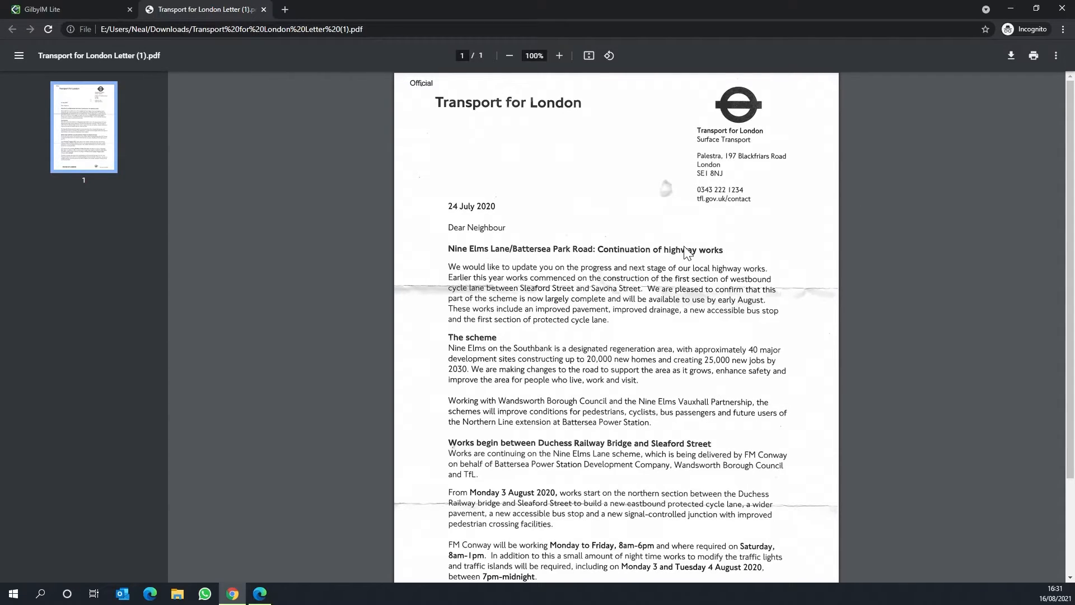
# Step: Search the non-OCR letter's text for "Battersea", and close the PDF
pyautogui.hotkey('ctrl', 'f')
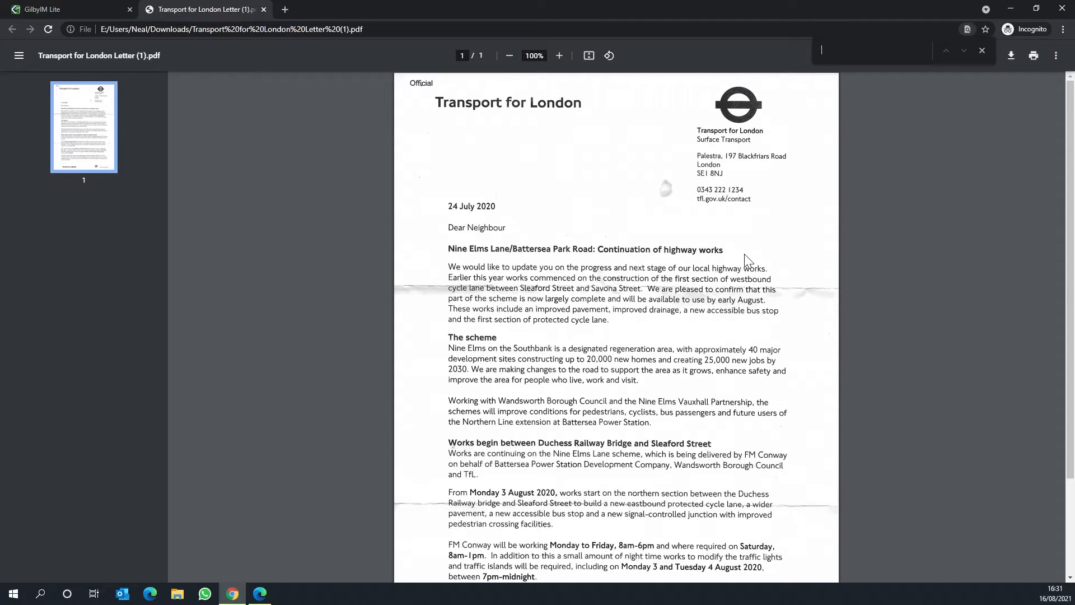
pyautogui.write('Battersea')
pyautogui.click(268, 13)
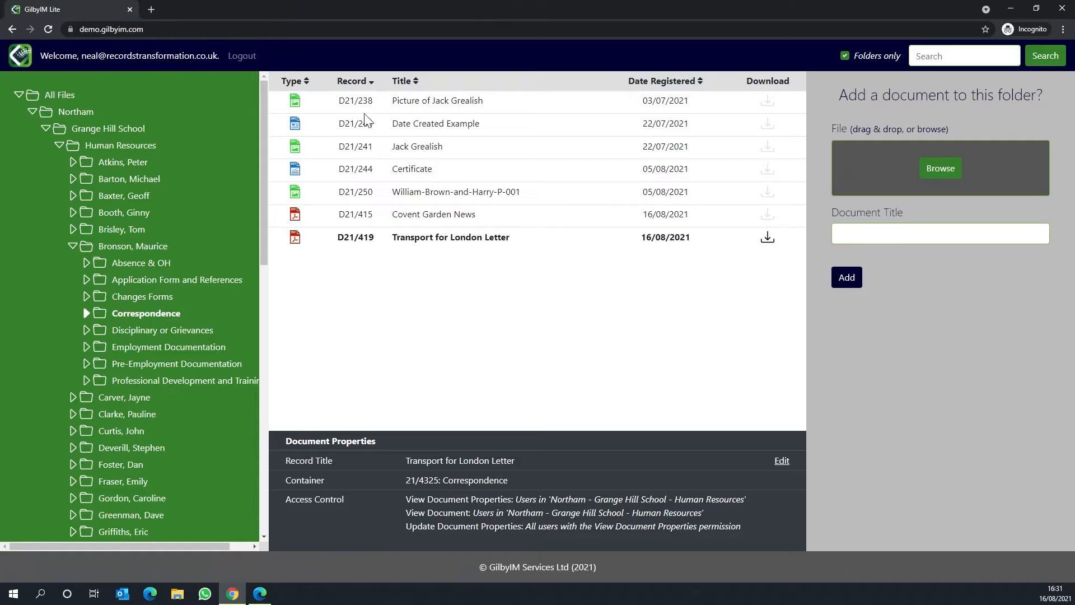
# Step: Add Transport for London Letter.pdf again with an OCR revision included, titled "Transport for London Letter (OCR)"
pyautogui.click(932, 169)
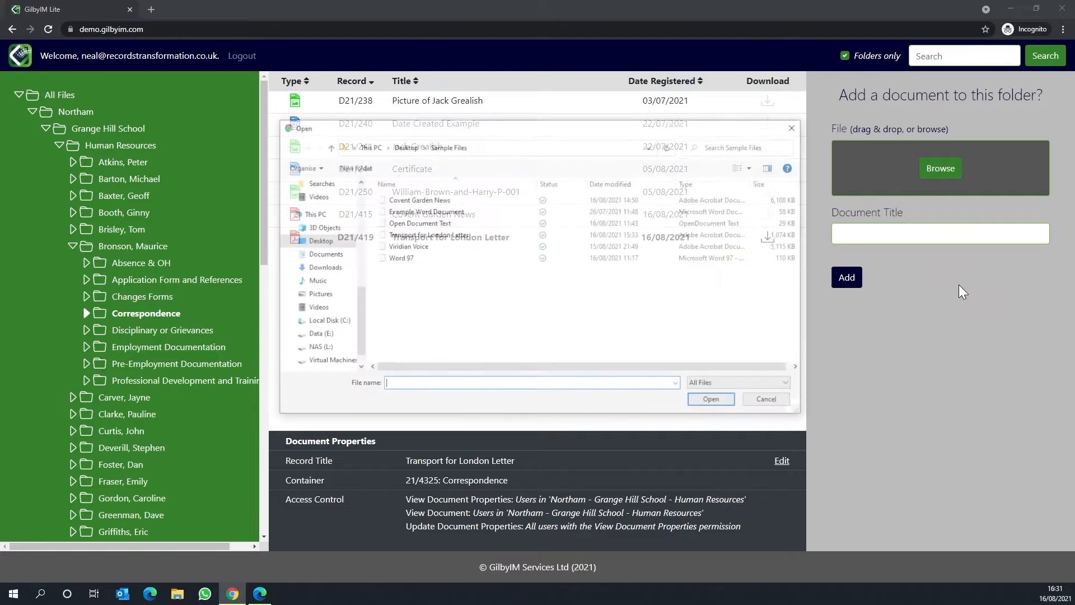
pyautogui.click(470, 237)
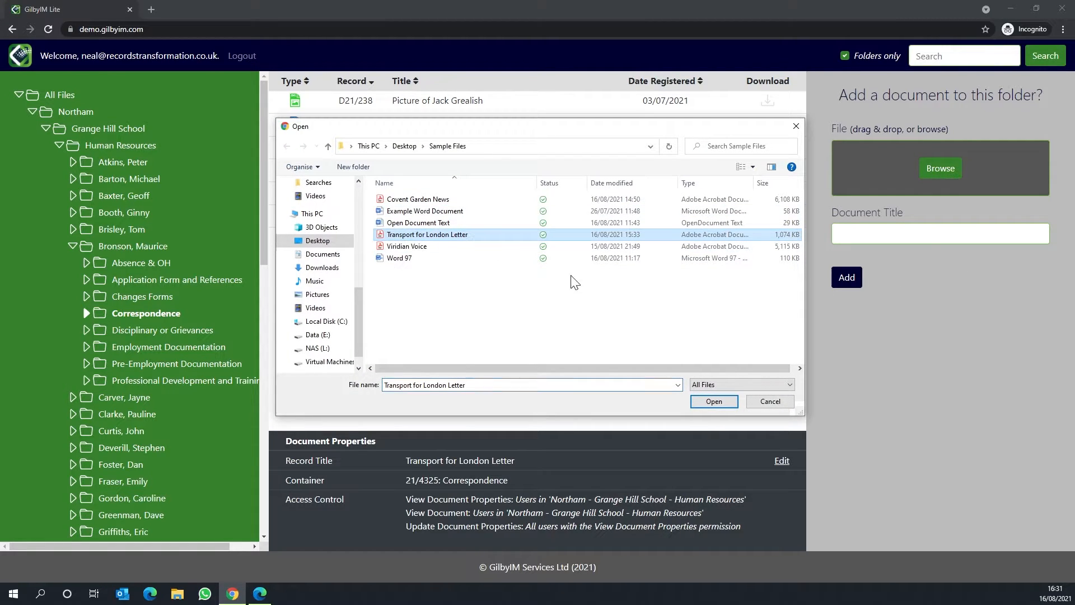
pyautogui.click(713, 401)
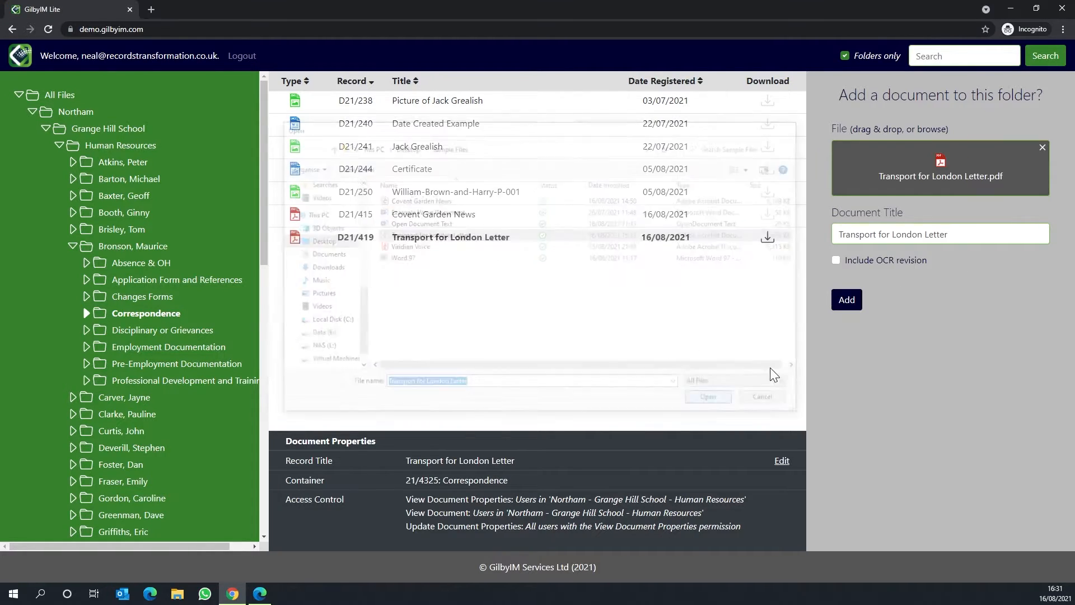
pyautogui.click(836, 261)
pyautogui.click(954, 234)
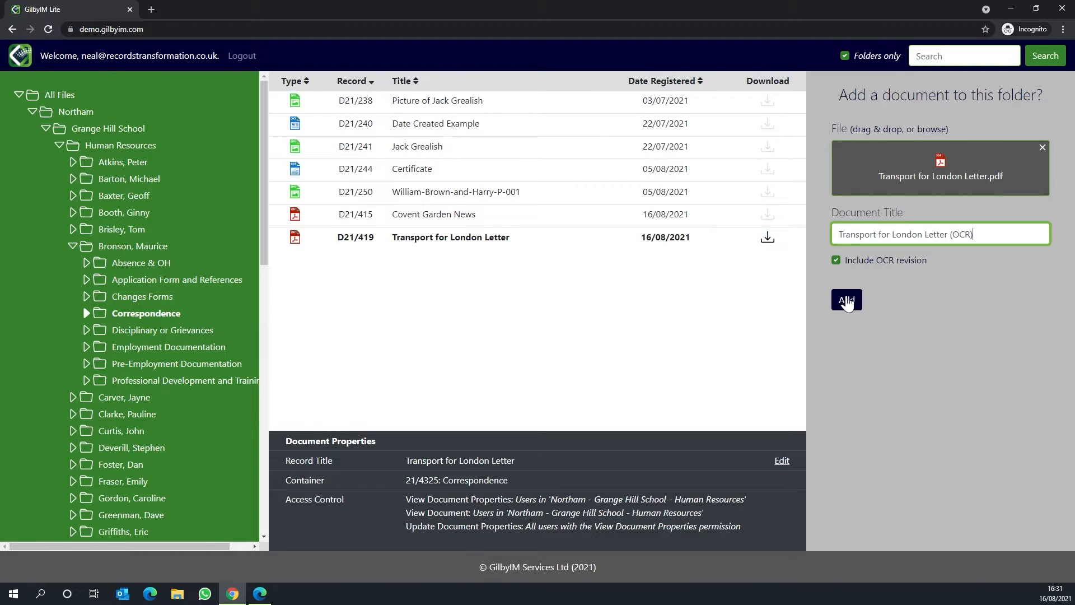
pyautogui.click(847, 301)
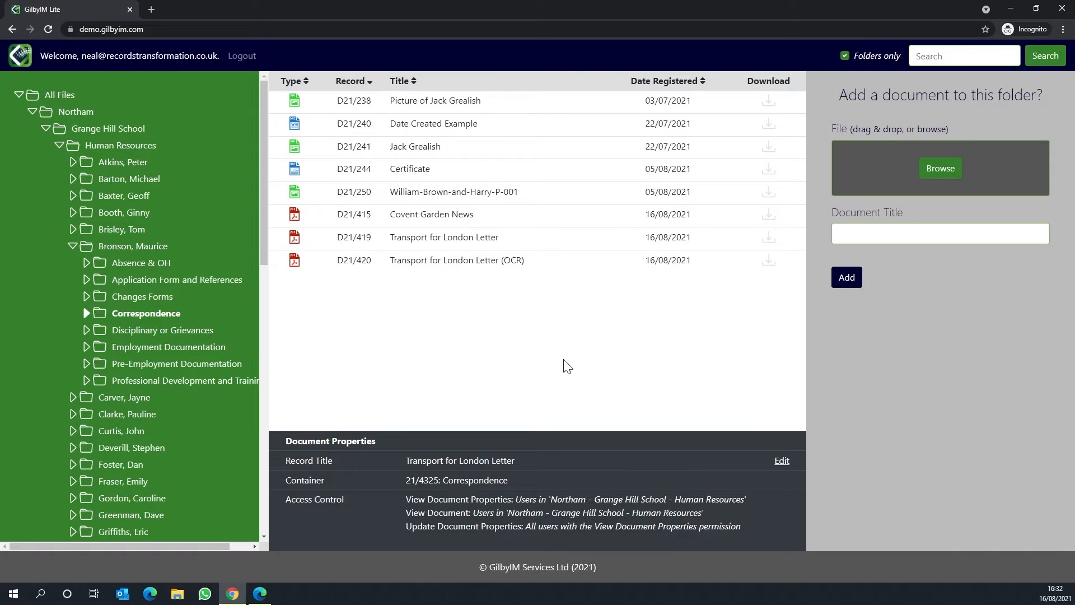
# Step: Download the Transport for London Letter (OCR) record and open the downloaded PDF
pyautogui.click(430, 263)
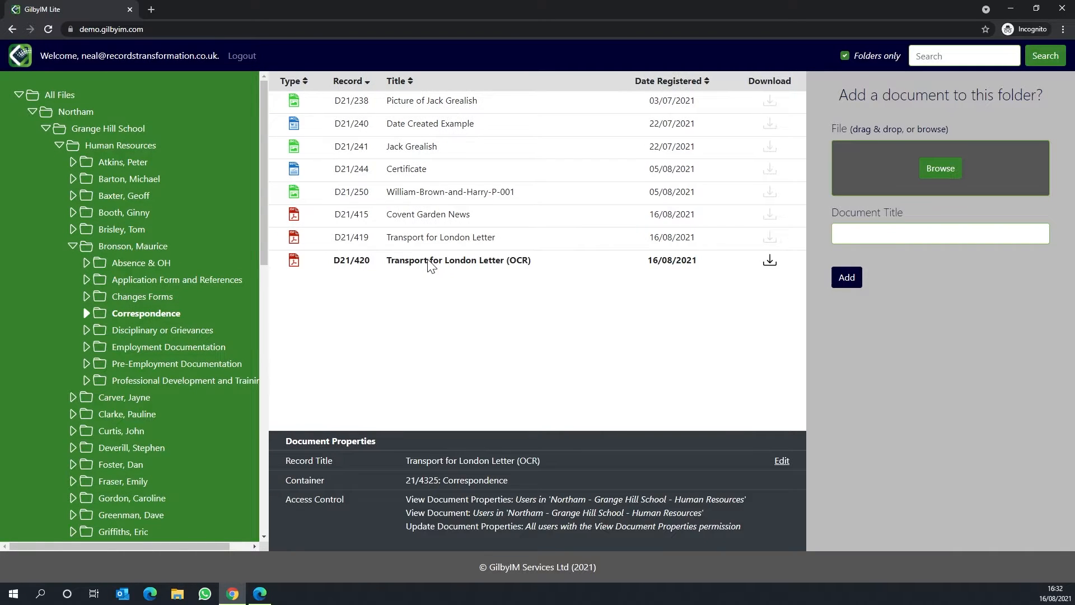
pyautogui.click(769, 261)
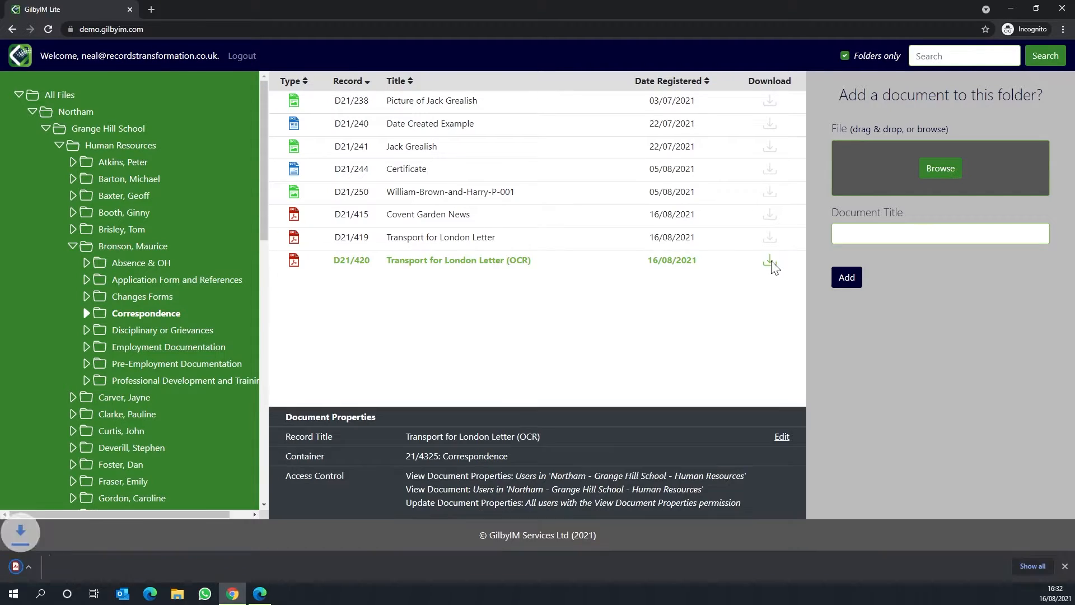
pyautogui.click(63, 569)
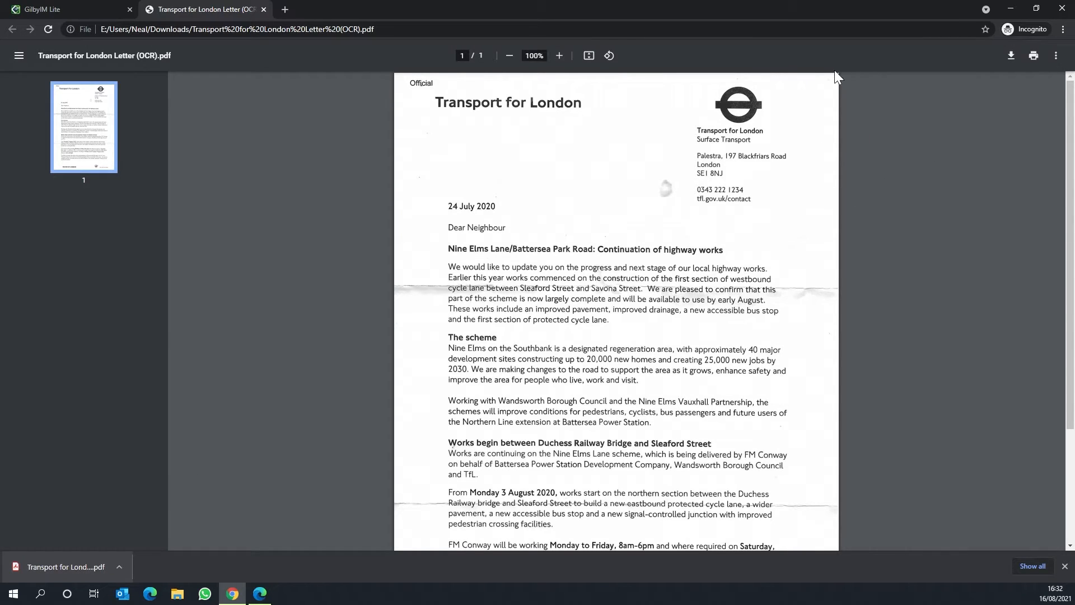
# Step: Search the OCR version of the letter for "Battersea", look through the page, and close the PDF
pyautogui.hotkey('ctrl', 'f')
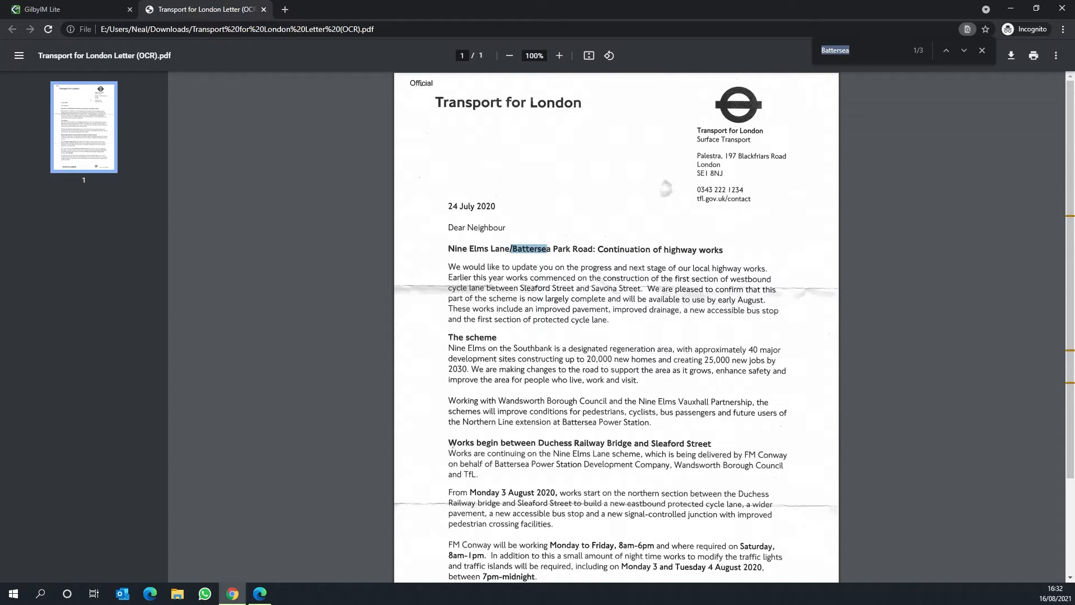
pyautogui.scroll(-2, 616, 324)
pyautogui.scroll(2, 616, 325)
pyautogui.click(264, 9)
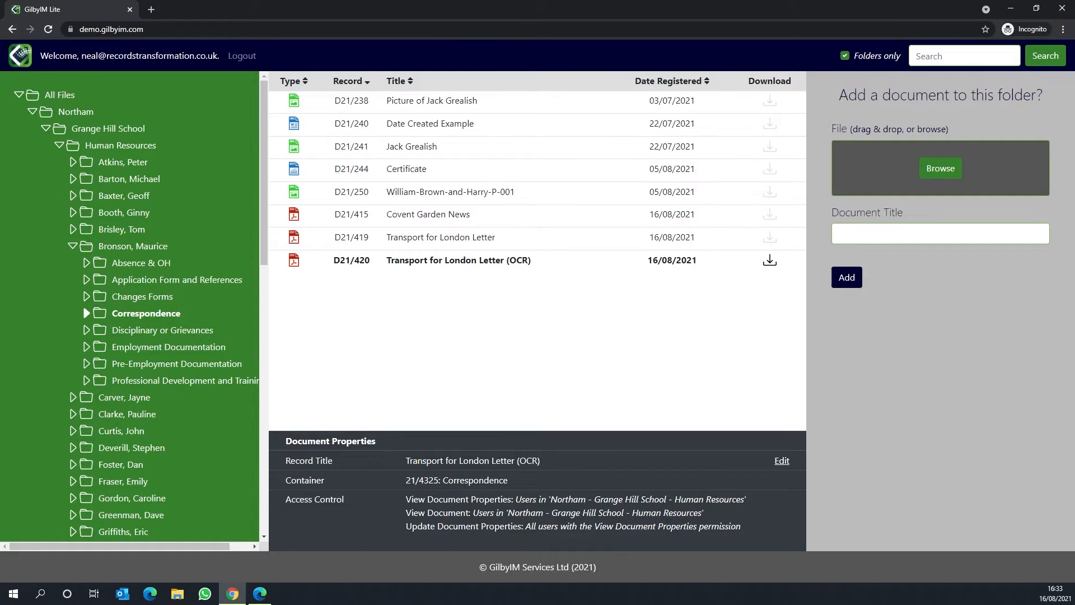
# Step: Switch to Content Manager in the maximized Bastion Tools window and search records by title word "Transport for London"
pyautogui.moveTo(1074, 560); pyautogui.dragTo(429, 137)
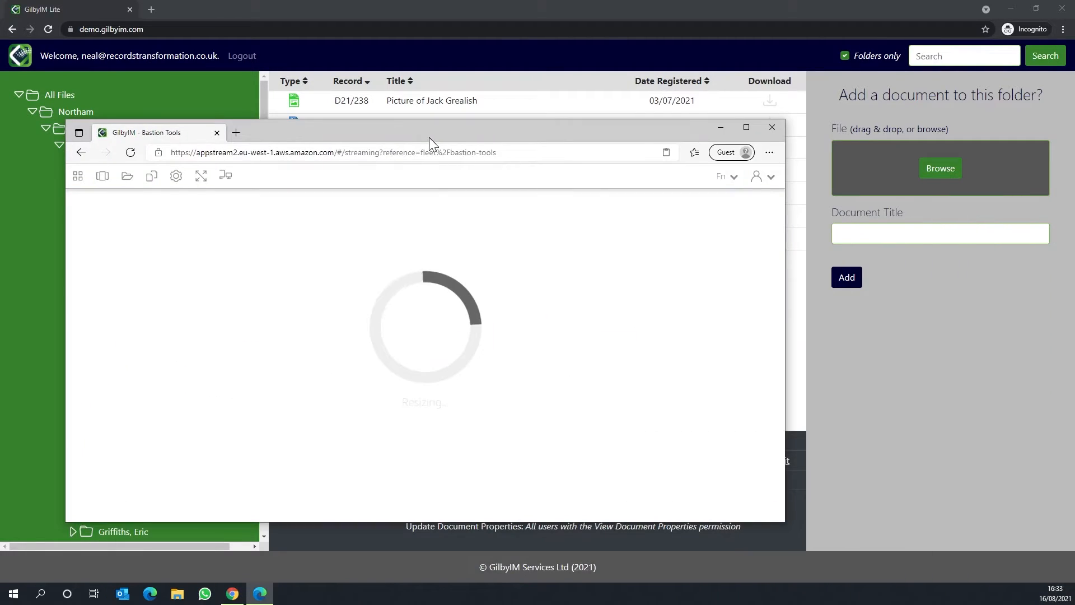
pyautogui.click(748, 126)
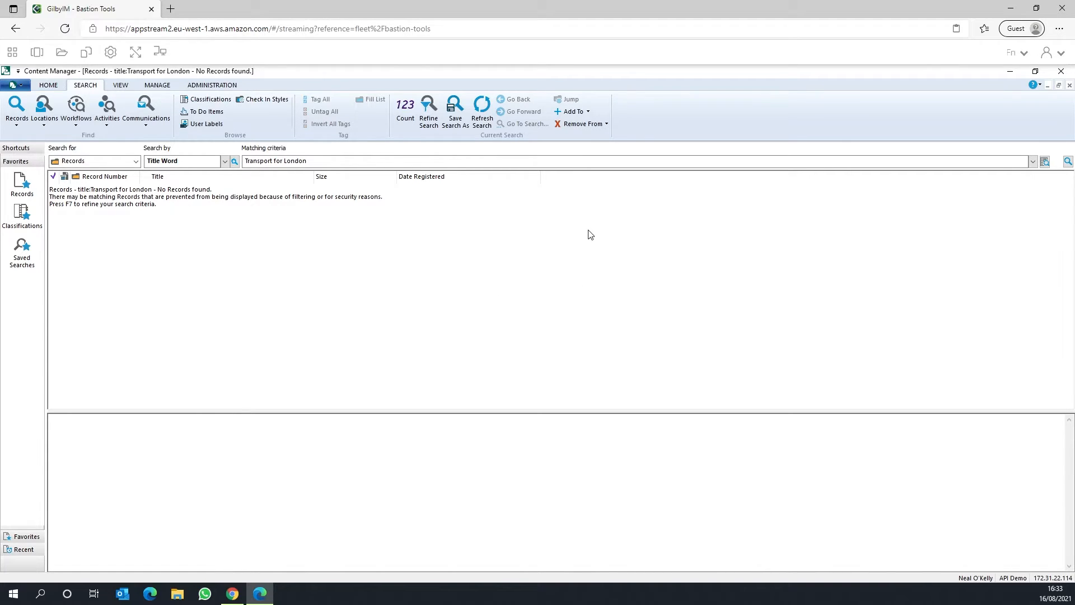
pyautogui.click(159, 87)
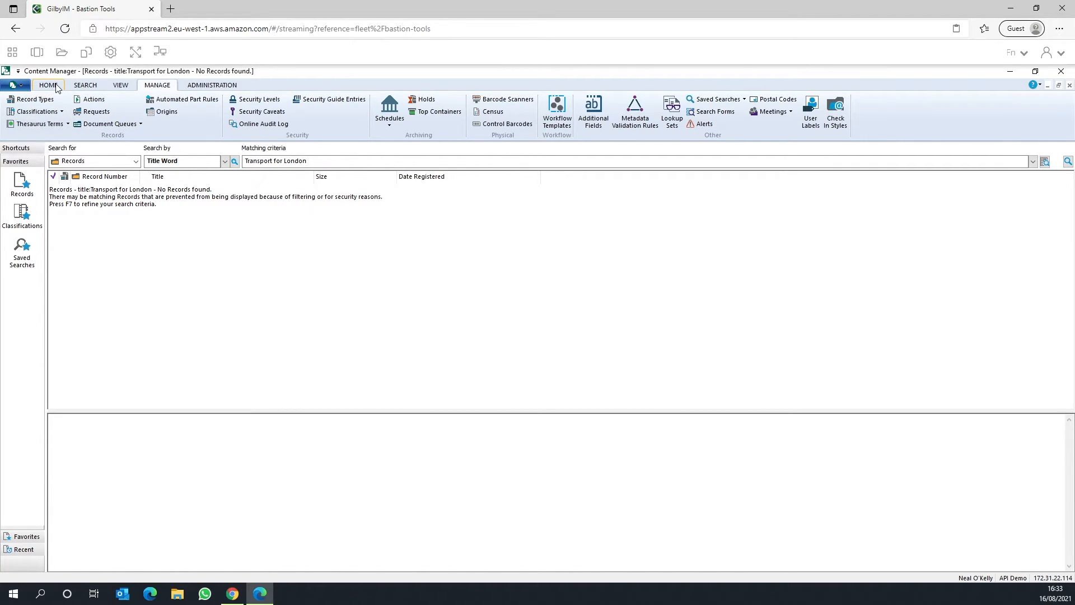
pyautogui.click(84, 87)
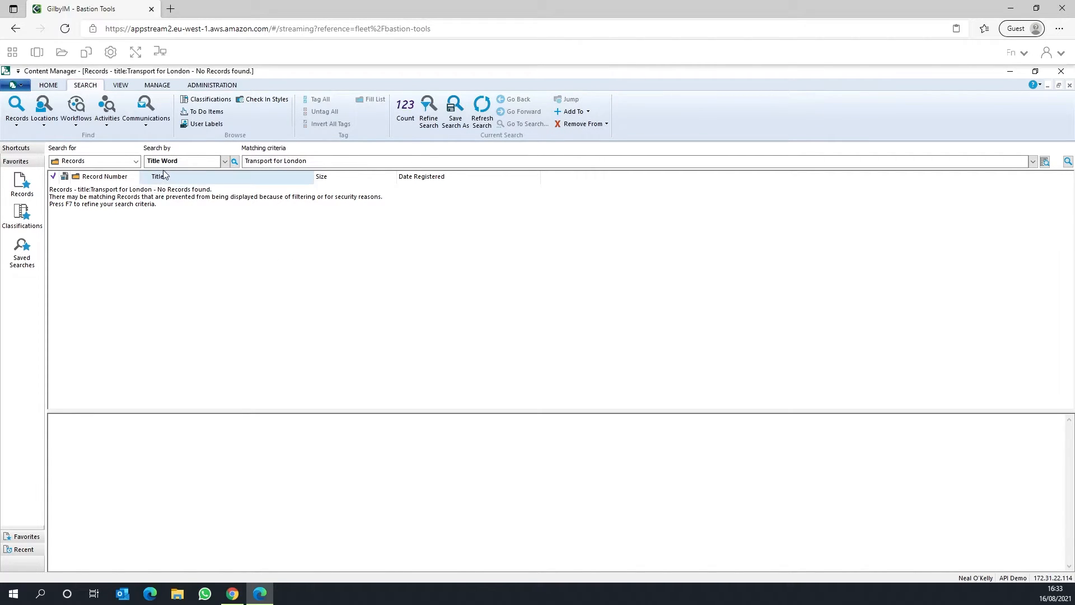
pyautogui.click(1067, 162)
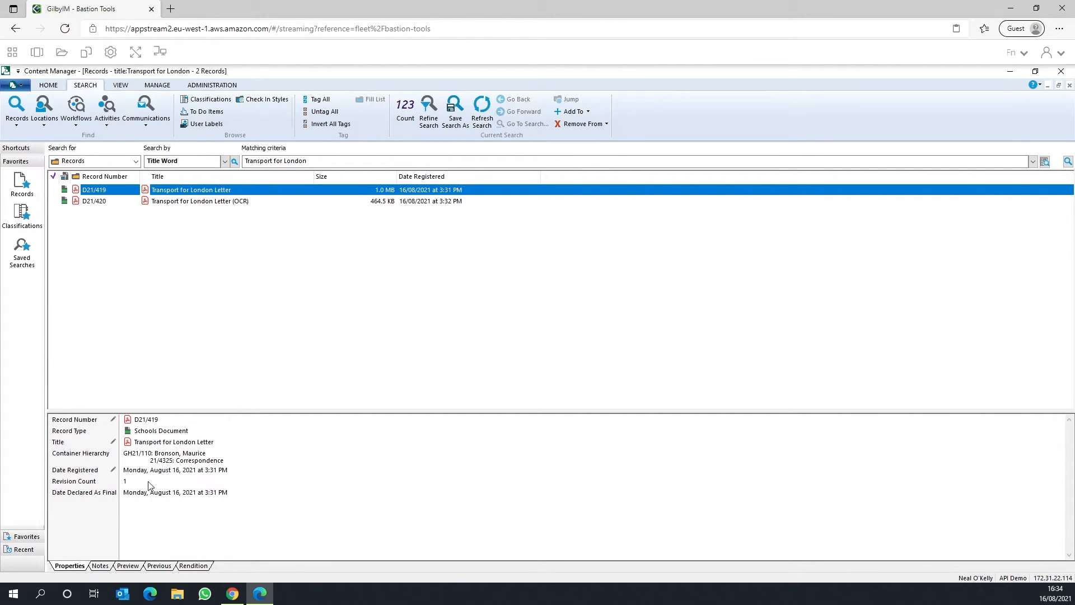
# Step: Check the revision counts of the original and OCR letter records, and open the OCR letter's document
pyautogui.click(170, 482)
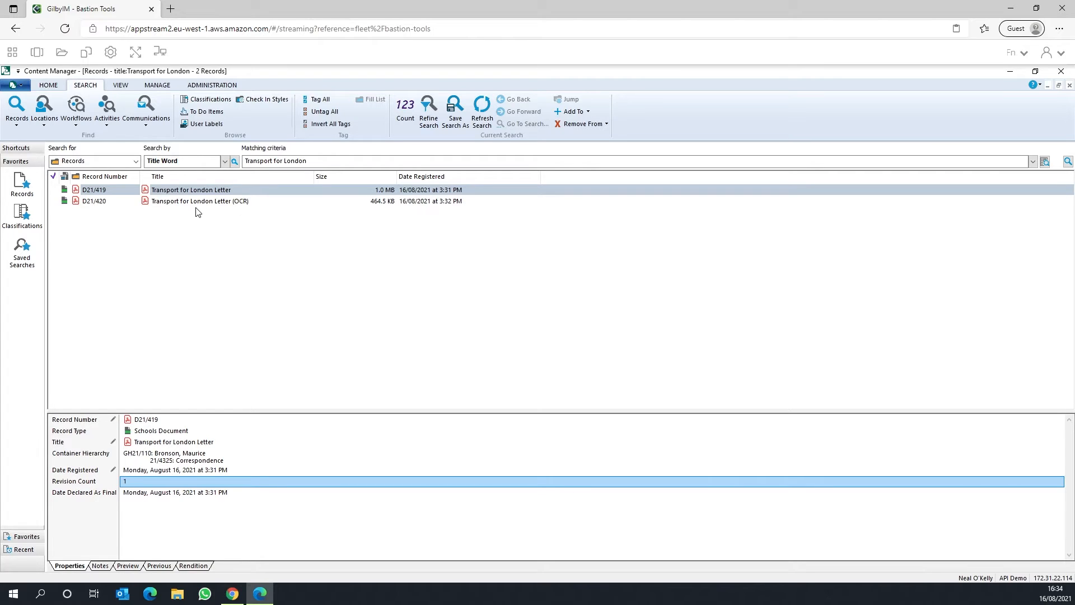
pyautogui.click(178, 208)
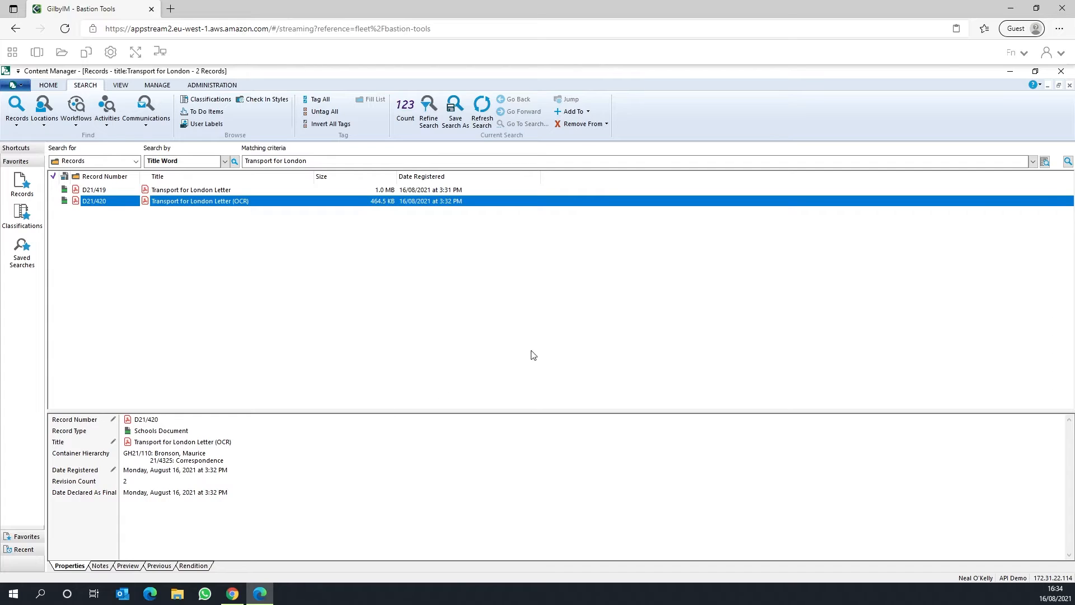
pyautogui.doubleClick(230, 202)
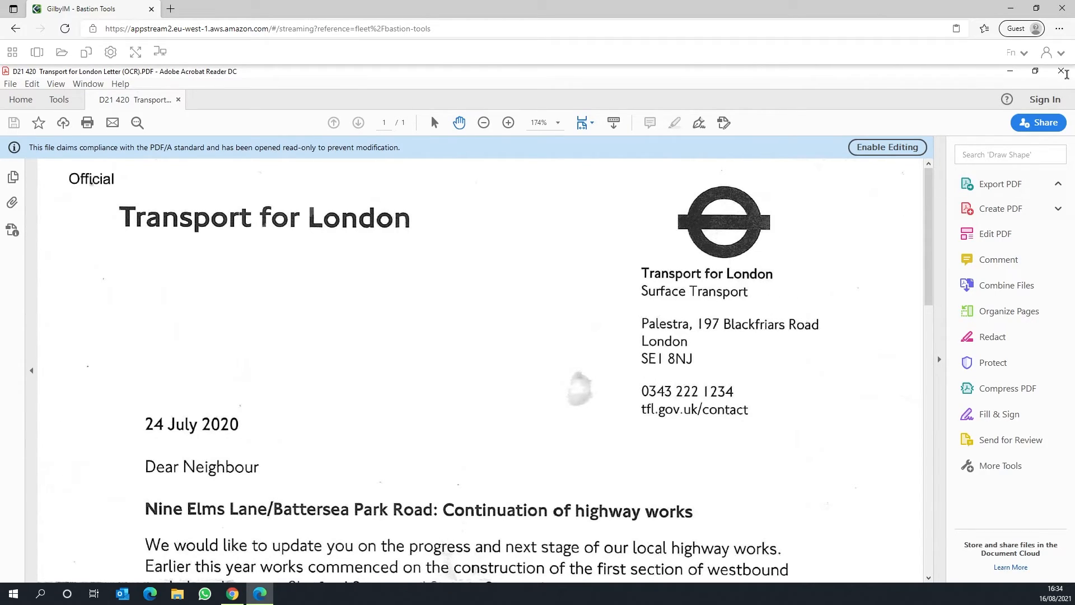
# Step: Close the letter PDF, list the revisions of the Transport for London Letter (OCR) record, and open revision 1
pyautogui.click(1060, 73)
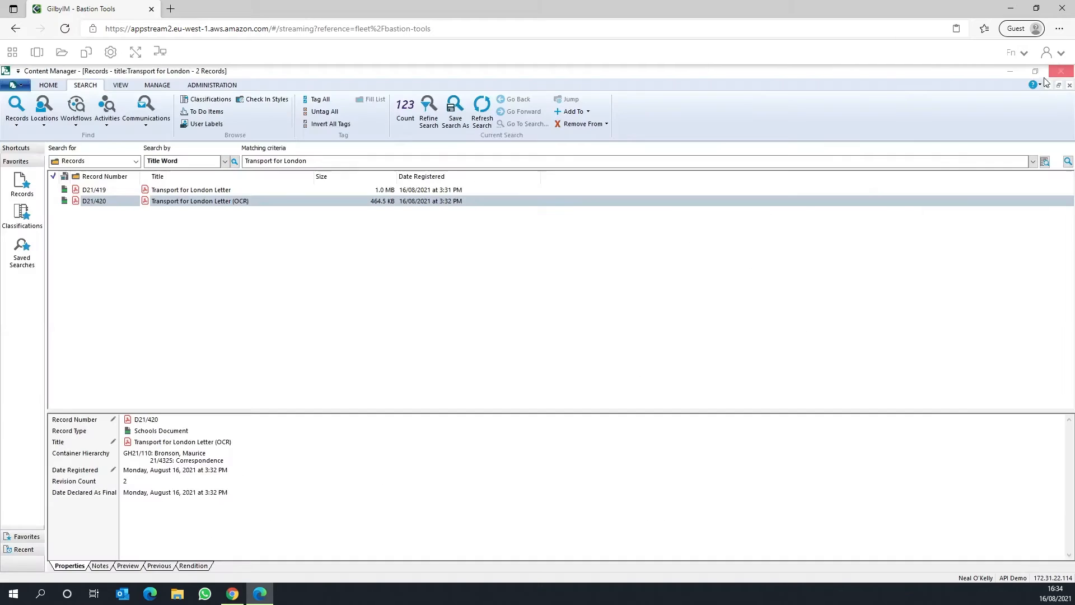
pyautogui.rightClick(150, 204)
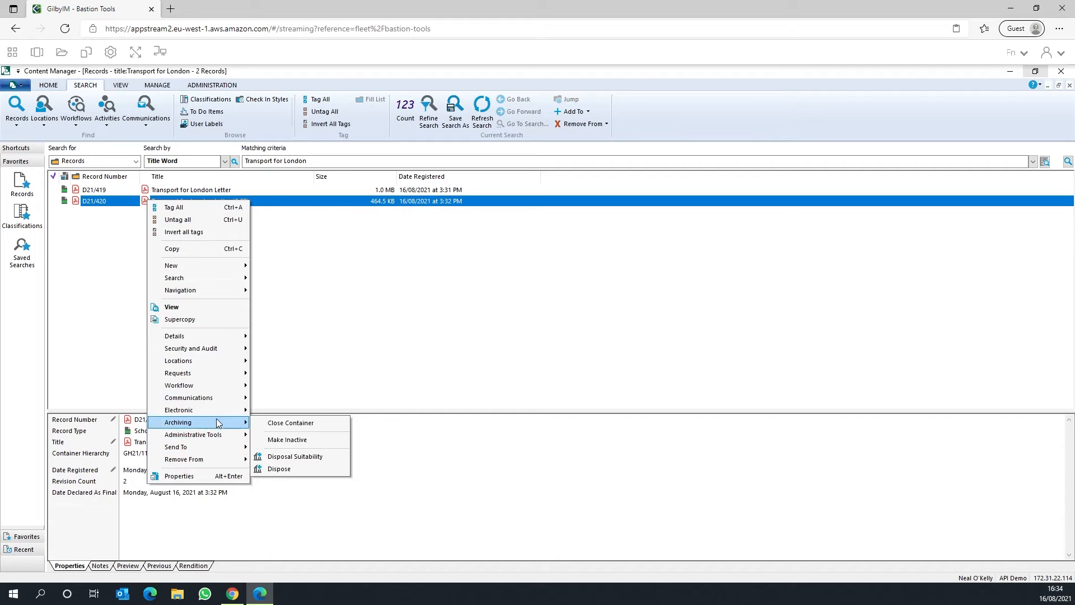
pyautogui.moveTo(185, 409)
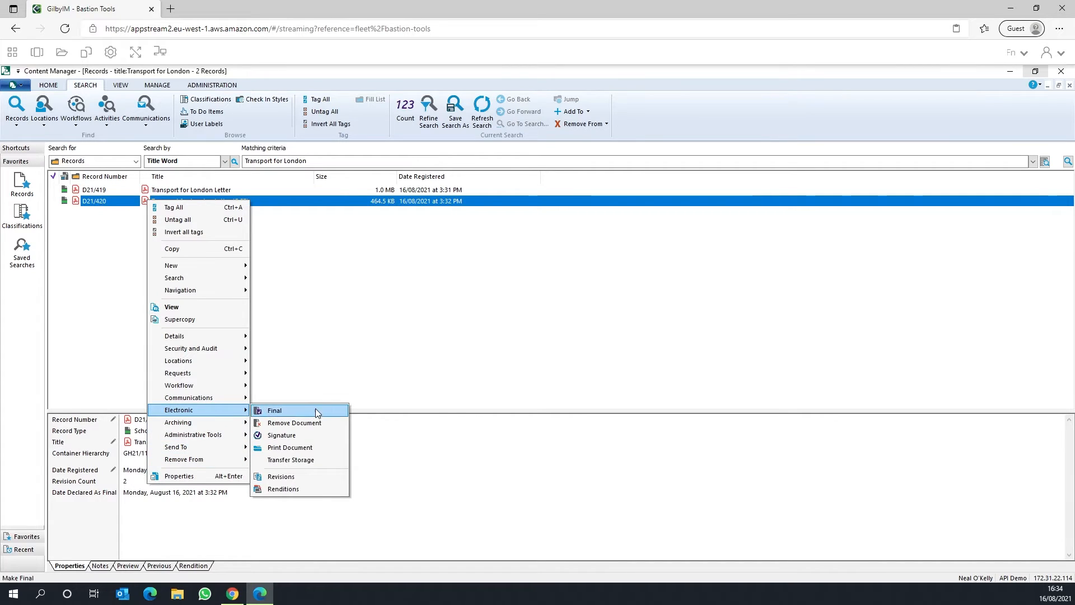
pyautogui.click(304, 478)
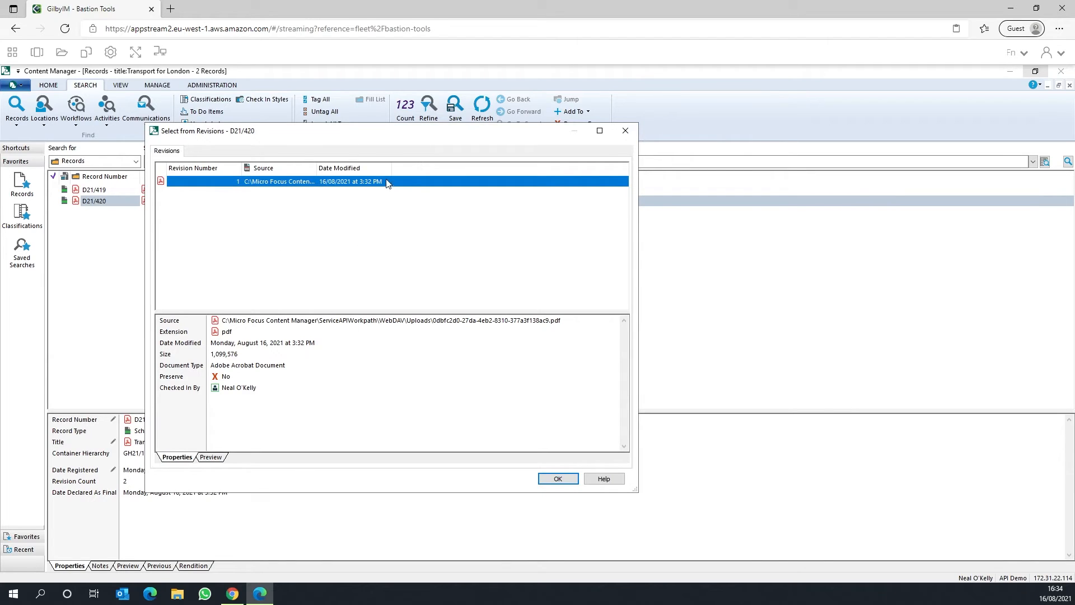
pyautogui.rightClick(213, 184)
pyautogui.click(253, 210)
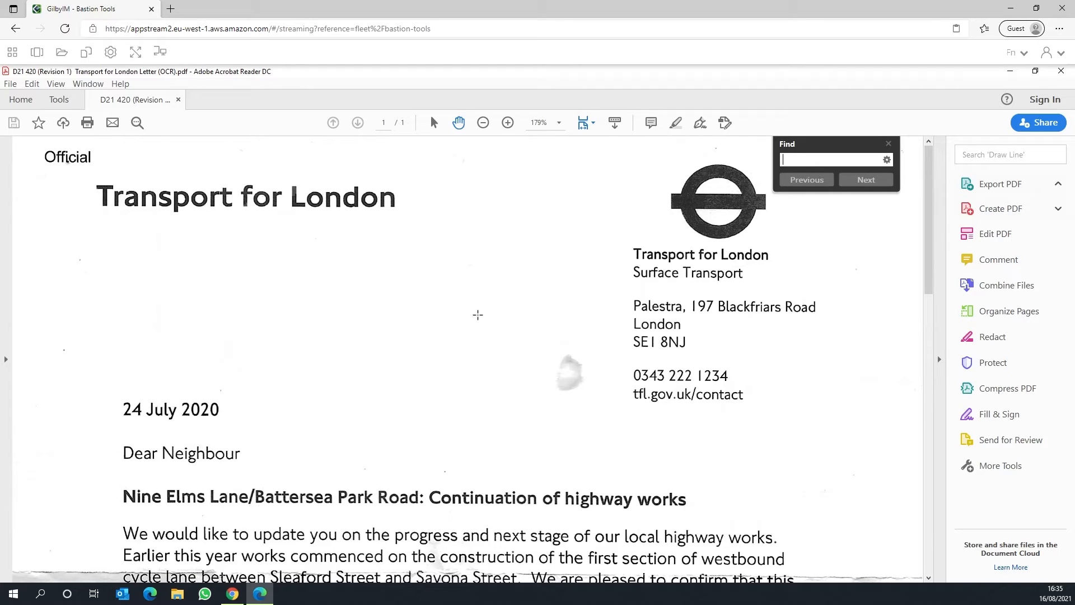
# Step: Search revision 1 of the letter for "Battersea", and close the PDF and the revisions list
pyautogui.write('Batter')
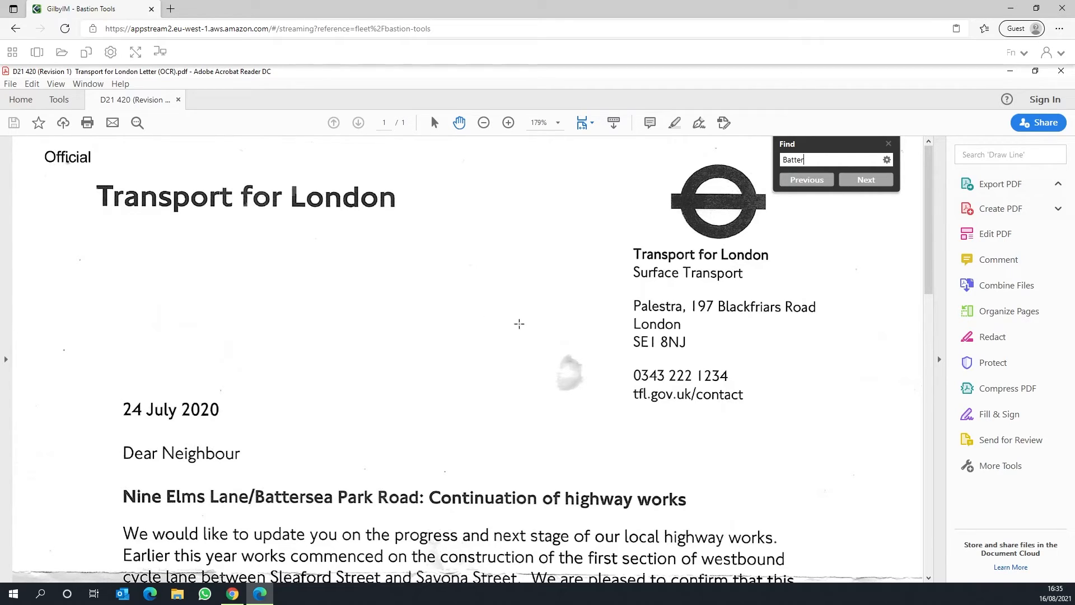
pyautogui.write('sea')
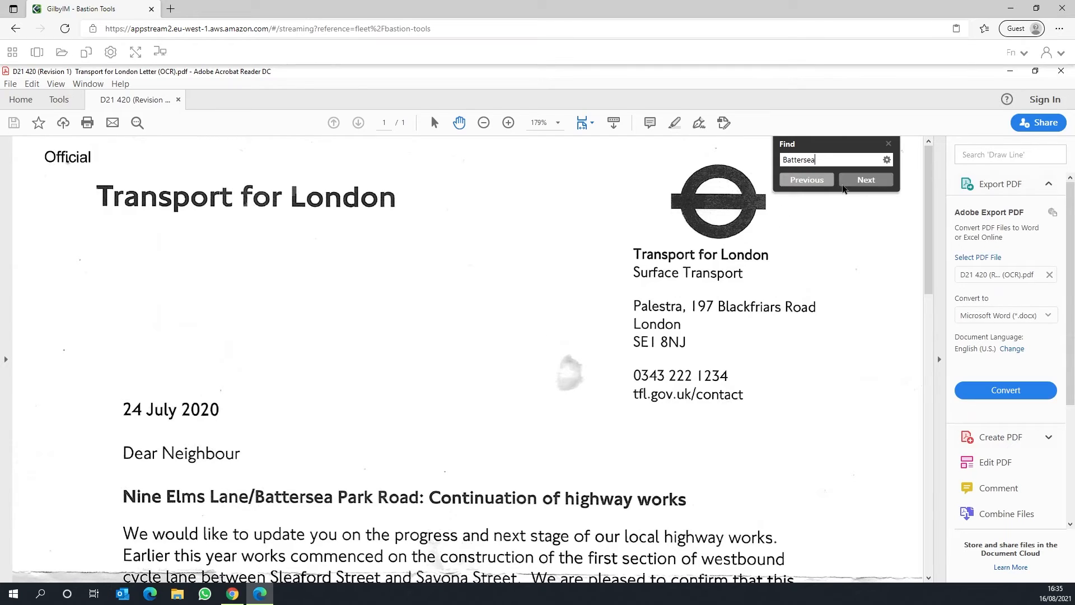
pyautogui.click(873, 181)
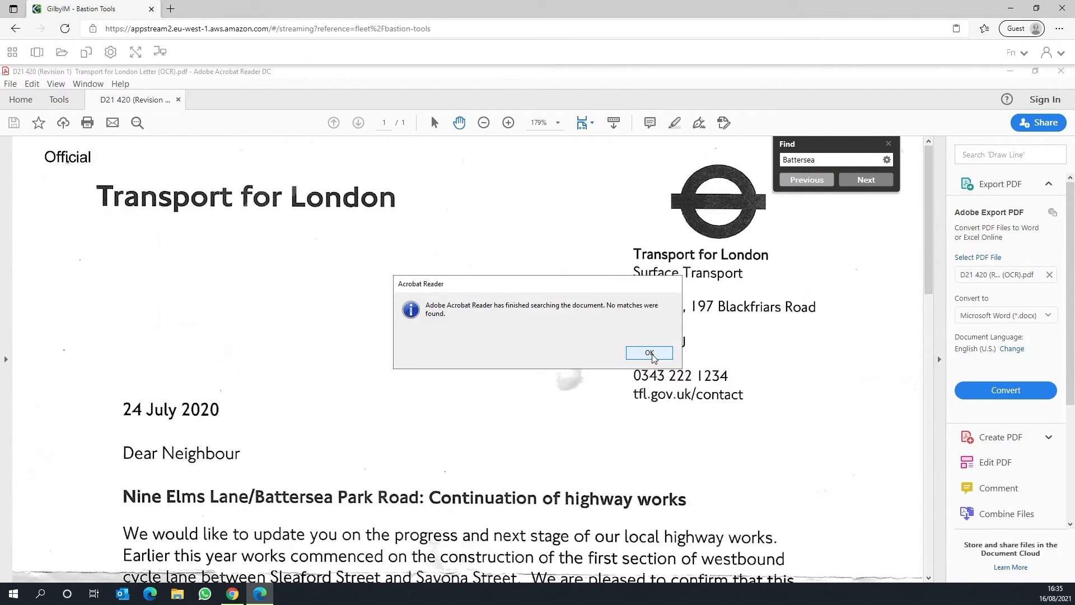
pyautogui.click(649, 352)
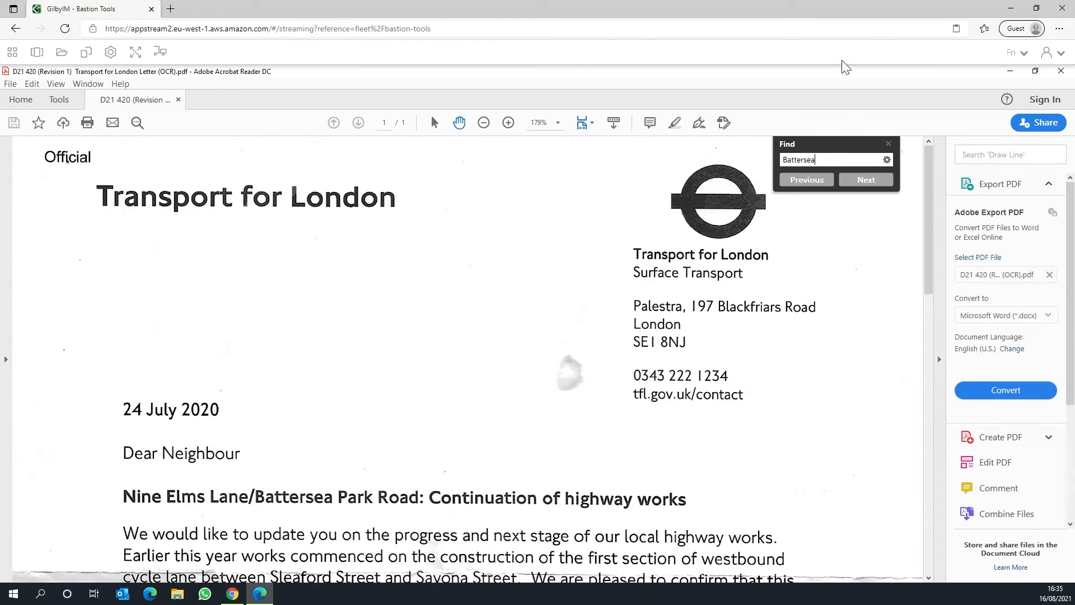
pyautogui.click(1059, 72)
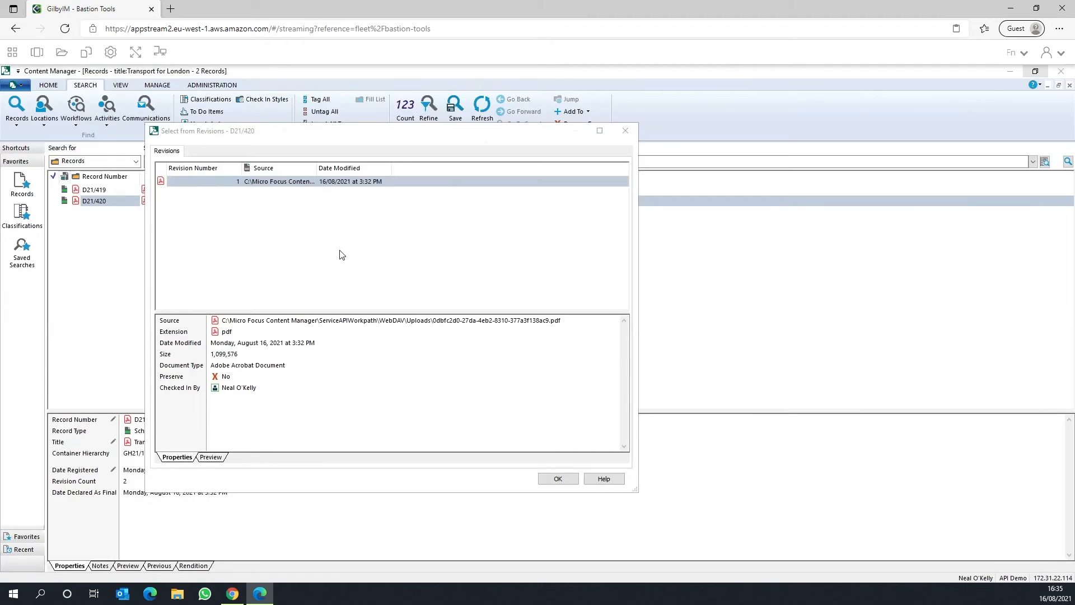
pyautogui.click(625, 130)
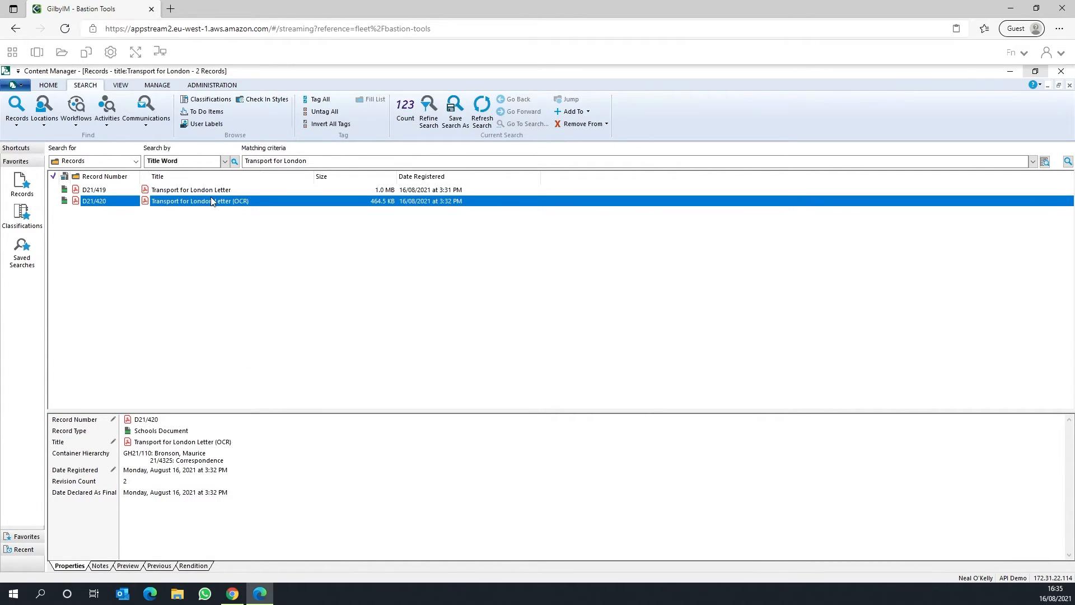
# Step: Open the current document of the Transport for London Letter (OCR) record, search it for "Battersea", and close it
pyautogui.doubleClick(211, 198)
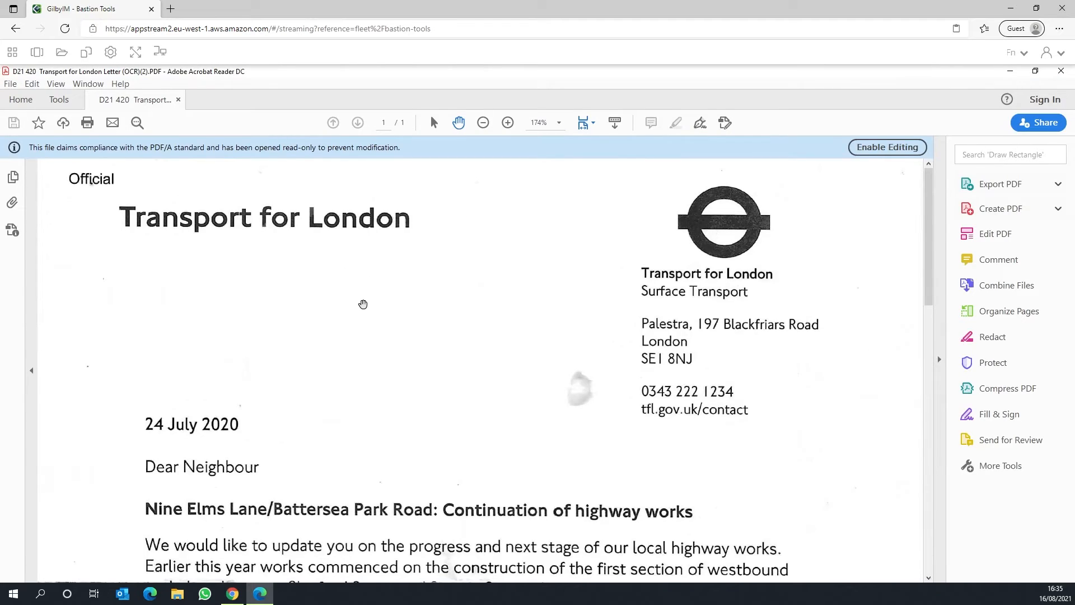
pyautogui.hotkey('ctrl', 'f')
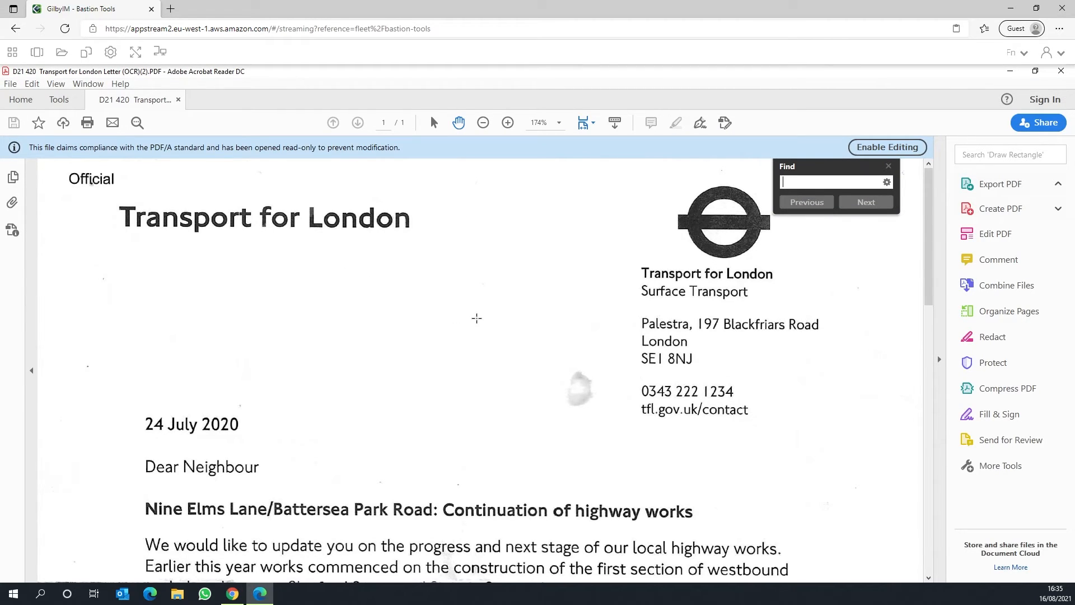
pyautogui.write('Batterds')
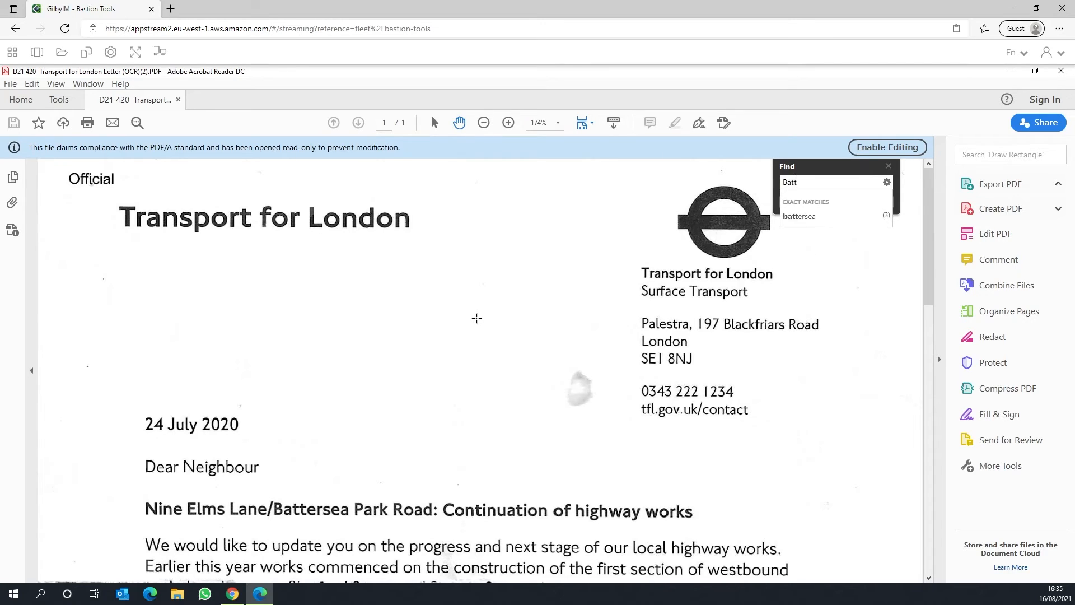
pyautogui.press('BackSpace')
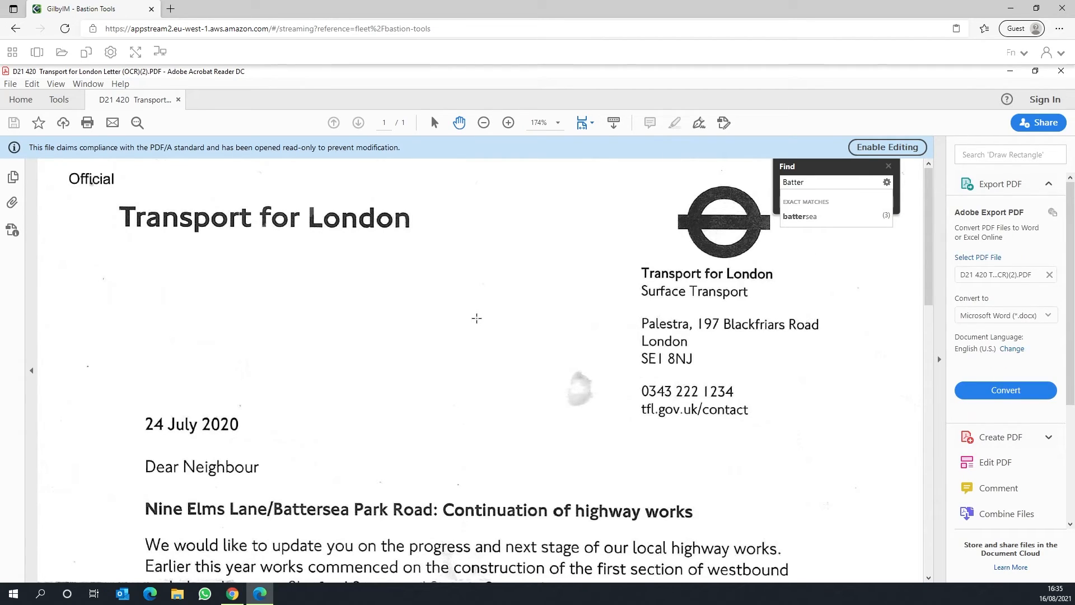
pyautogui.write('sea')
pyautogui.press('Return')
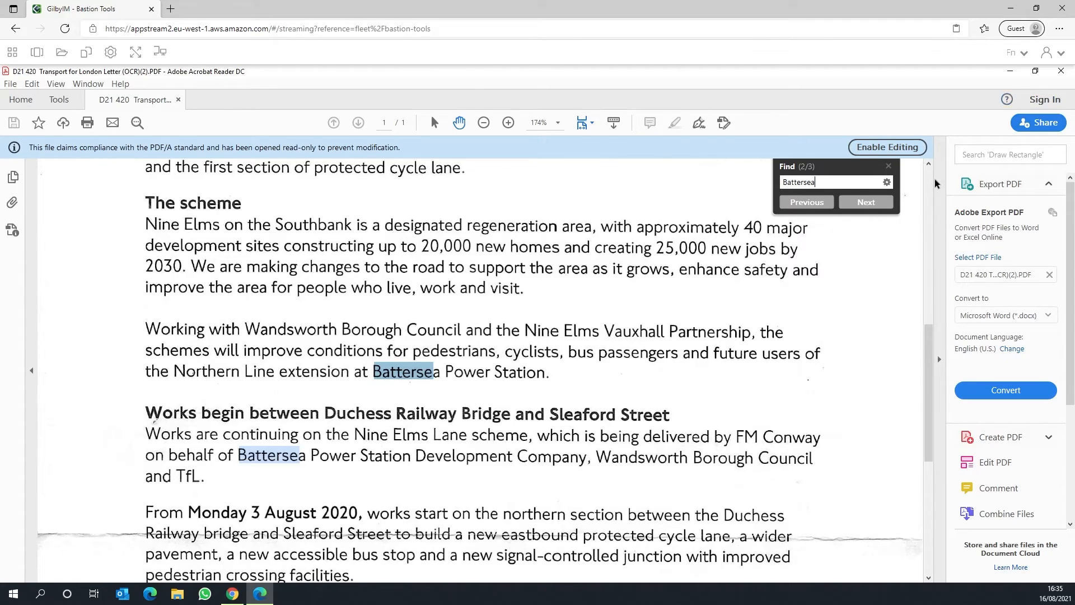
pyautogui.click(889, 166)
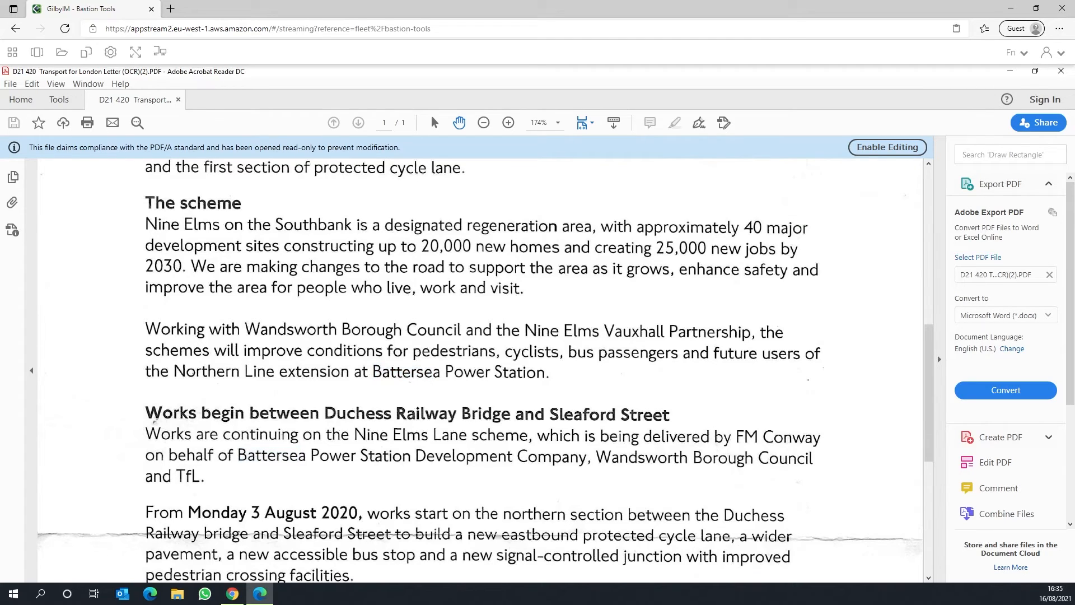
pyautogui.click(1061, 70)
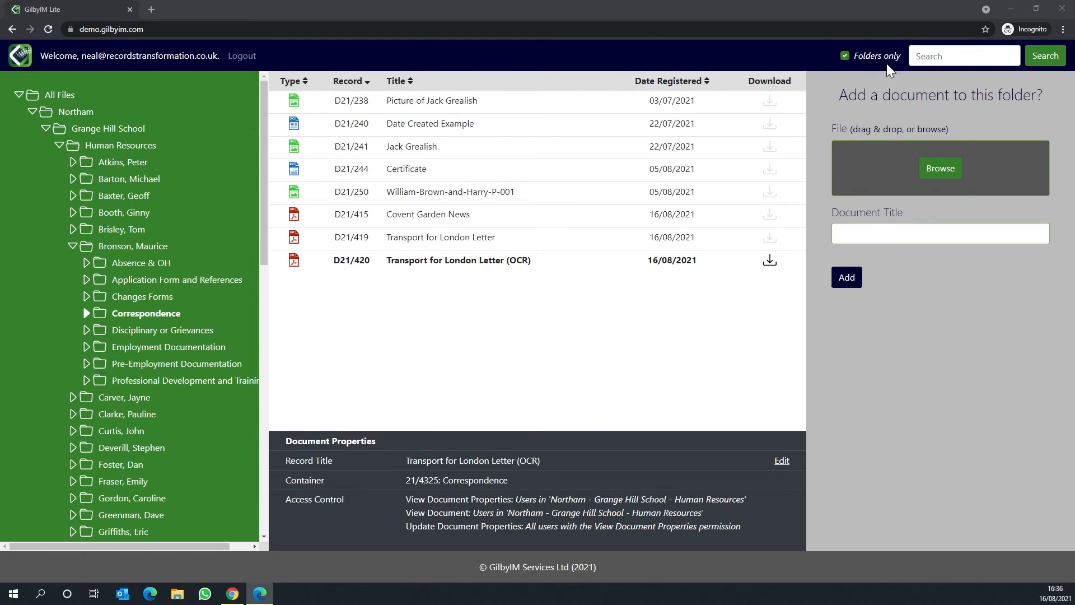
# Step: In GilbyIM Lite, search for "Battersea" without the folders-only restriction and select the Transport for London Letter (OCR) record
pyautogui.click(844, 56)
pyautogui.click(923, 56)
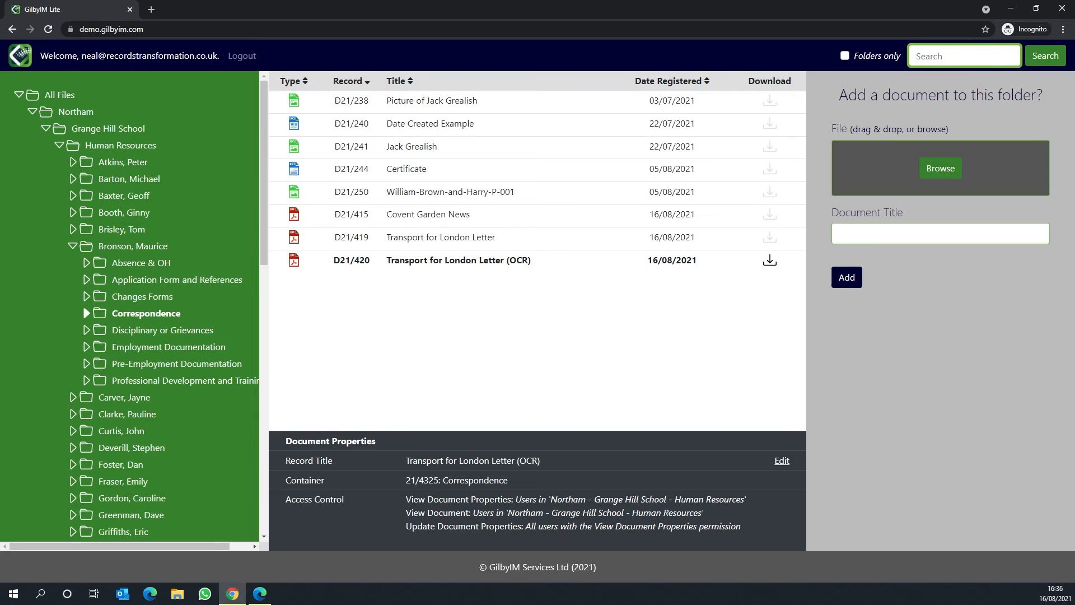
pyautogui.write('Battersea')
pyautogui.press('Return')
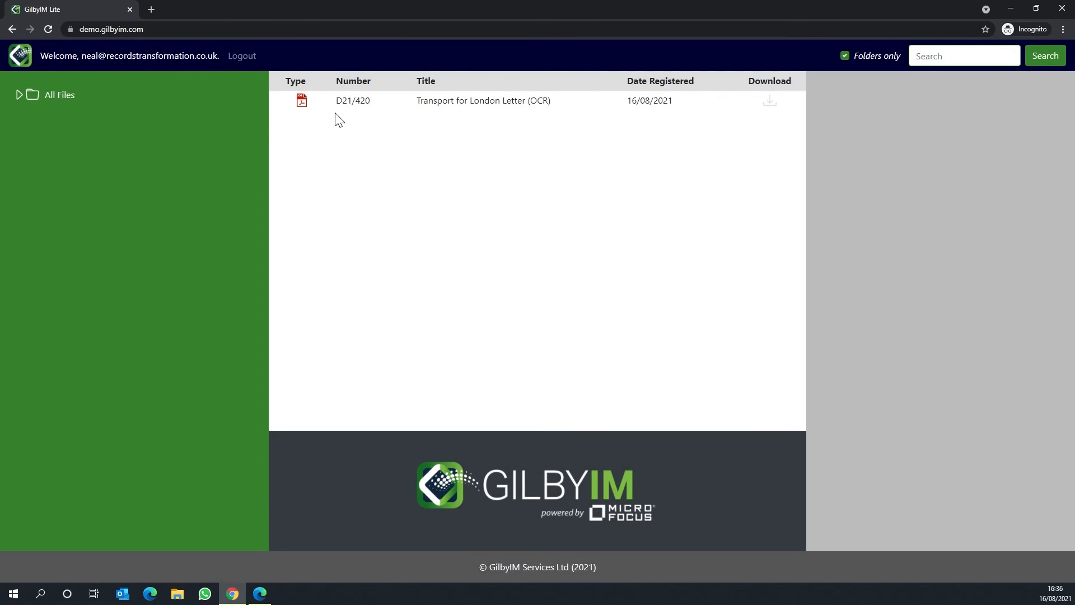
pyautogui.click(473, 103)
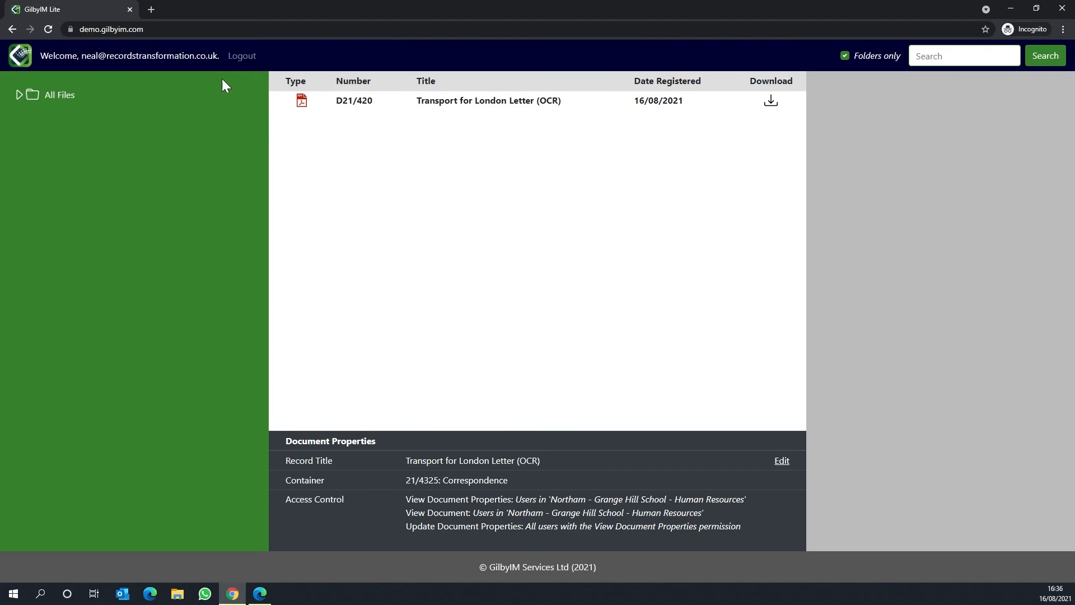